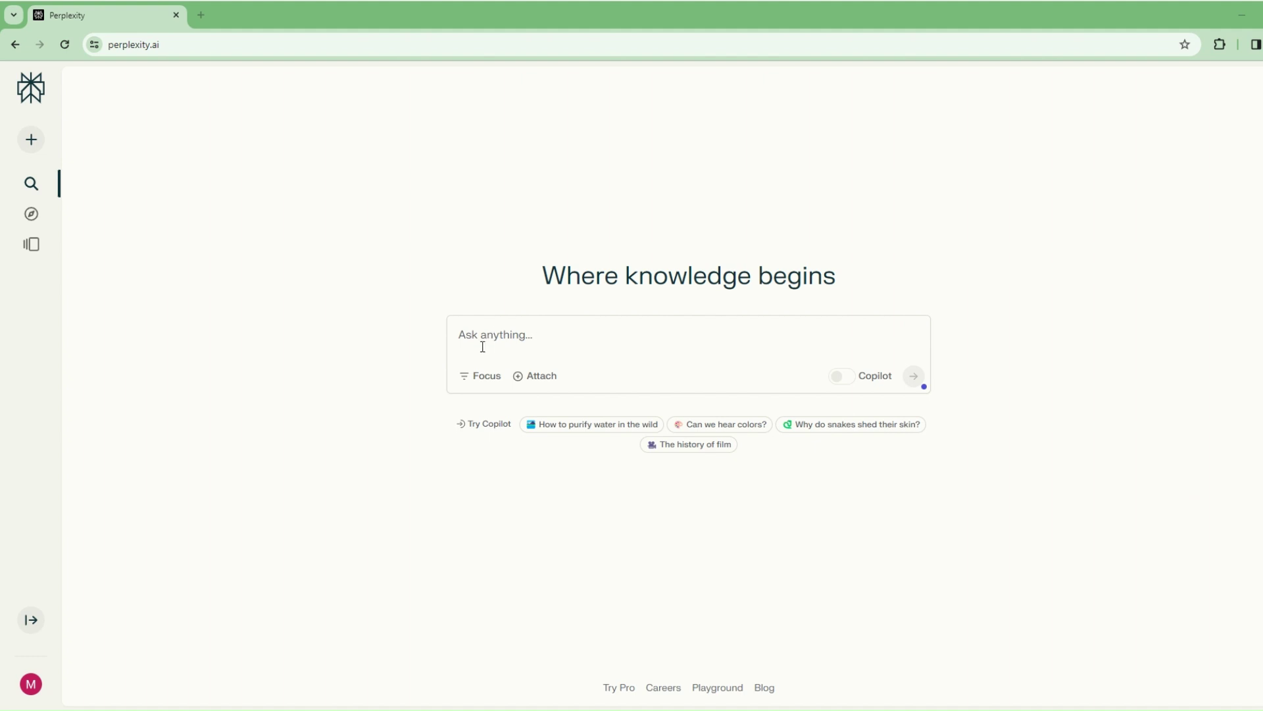
pyautogui.click(498, 335)
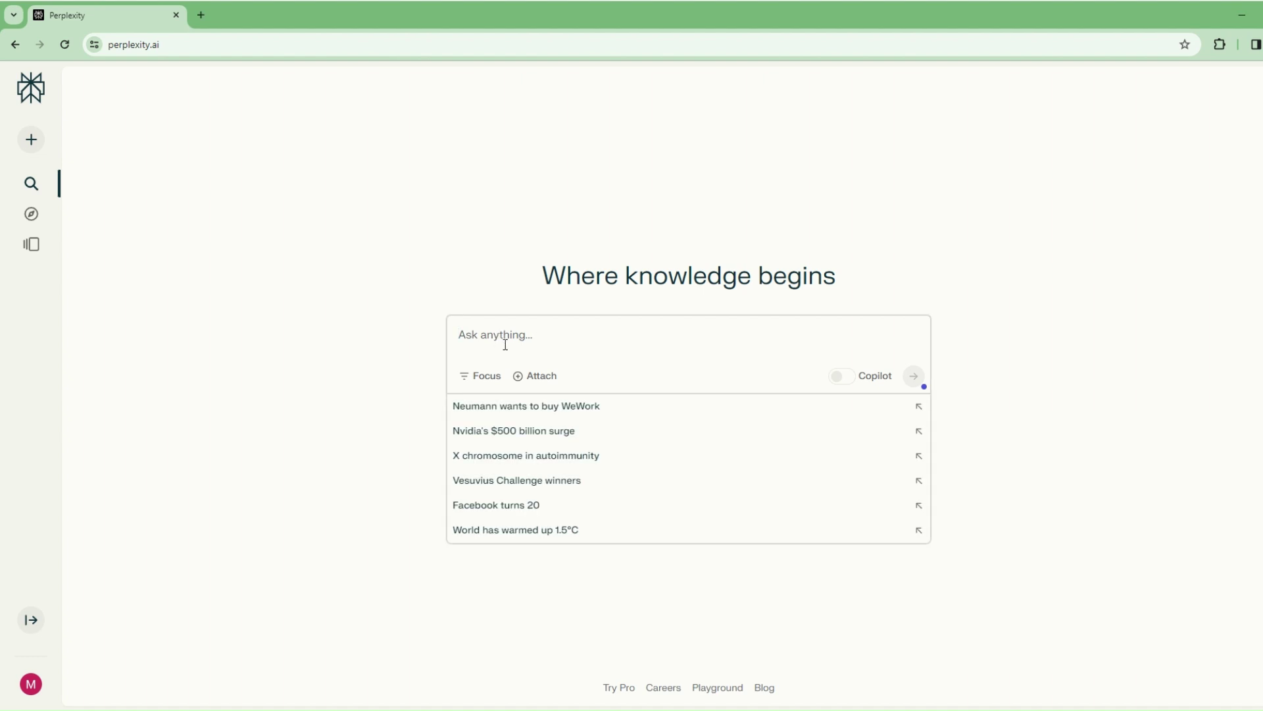
pyautogui.click(395, 369)
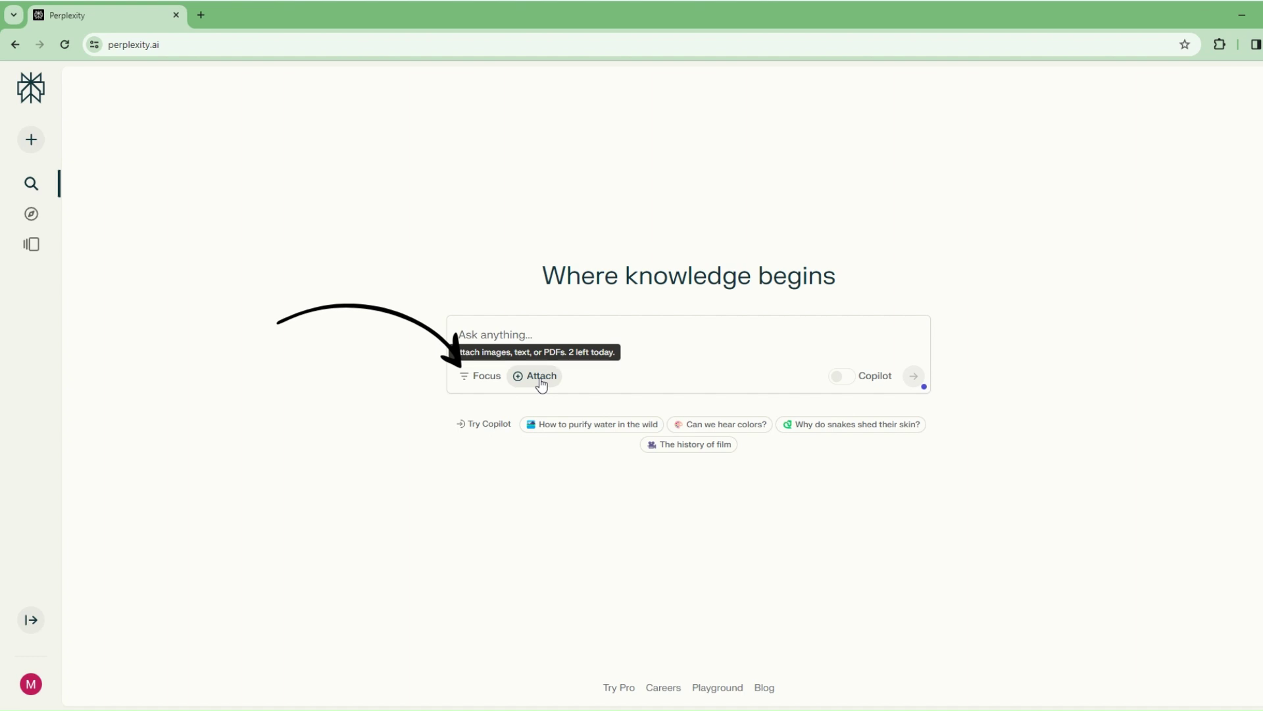
pyautogui.click(485, 390)
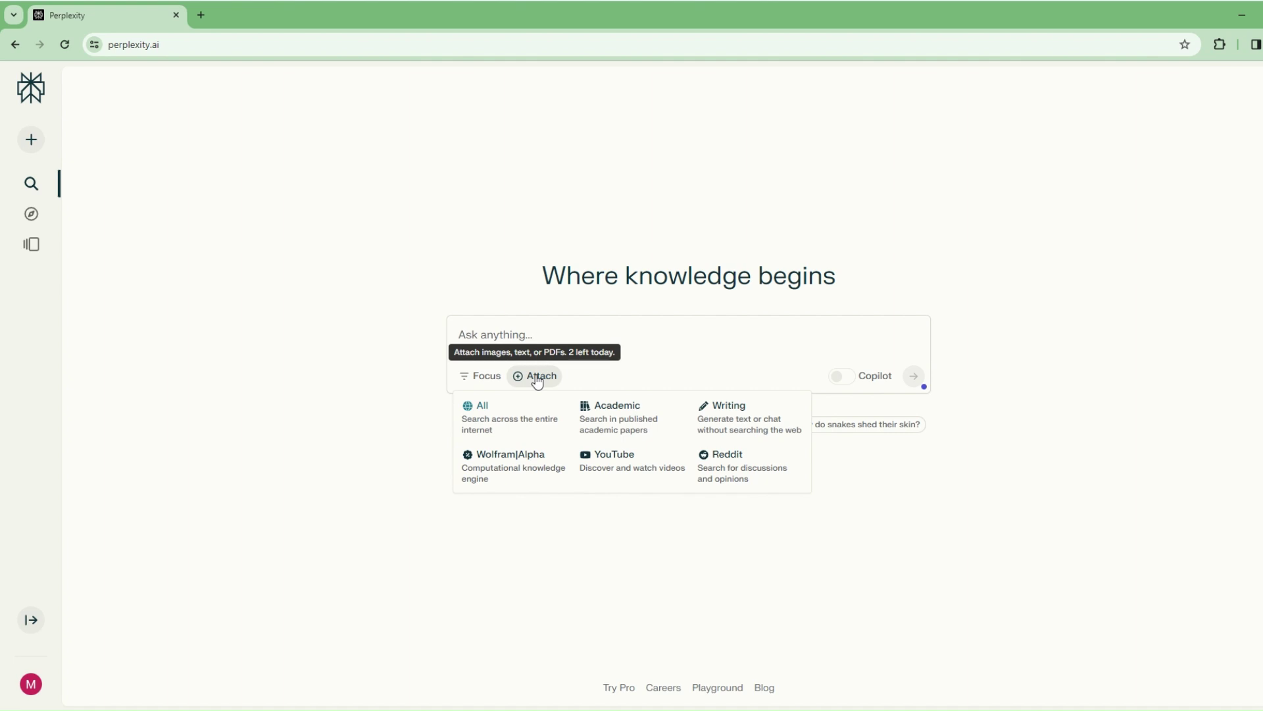
pyautogui.click(558, 602)
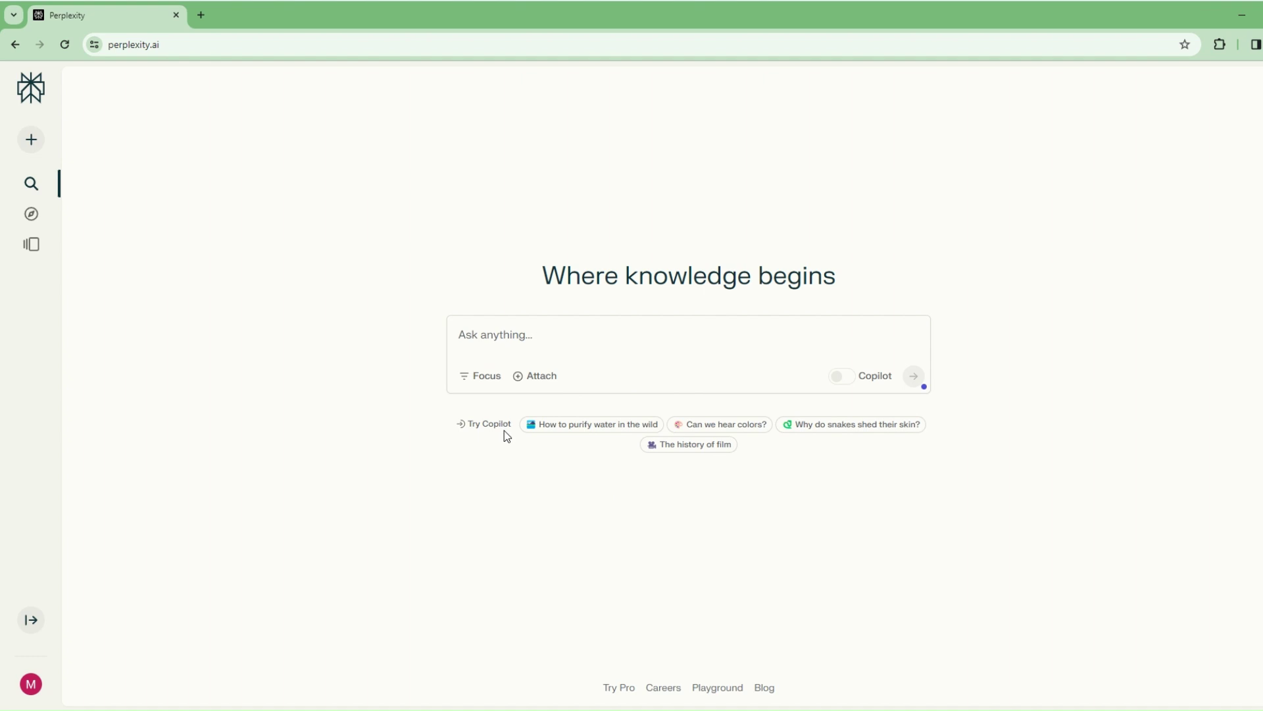
# Turn on Copilot and set the search focus to YouTube.
pyautogui.click(853, 385)
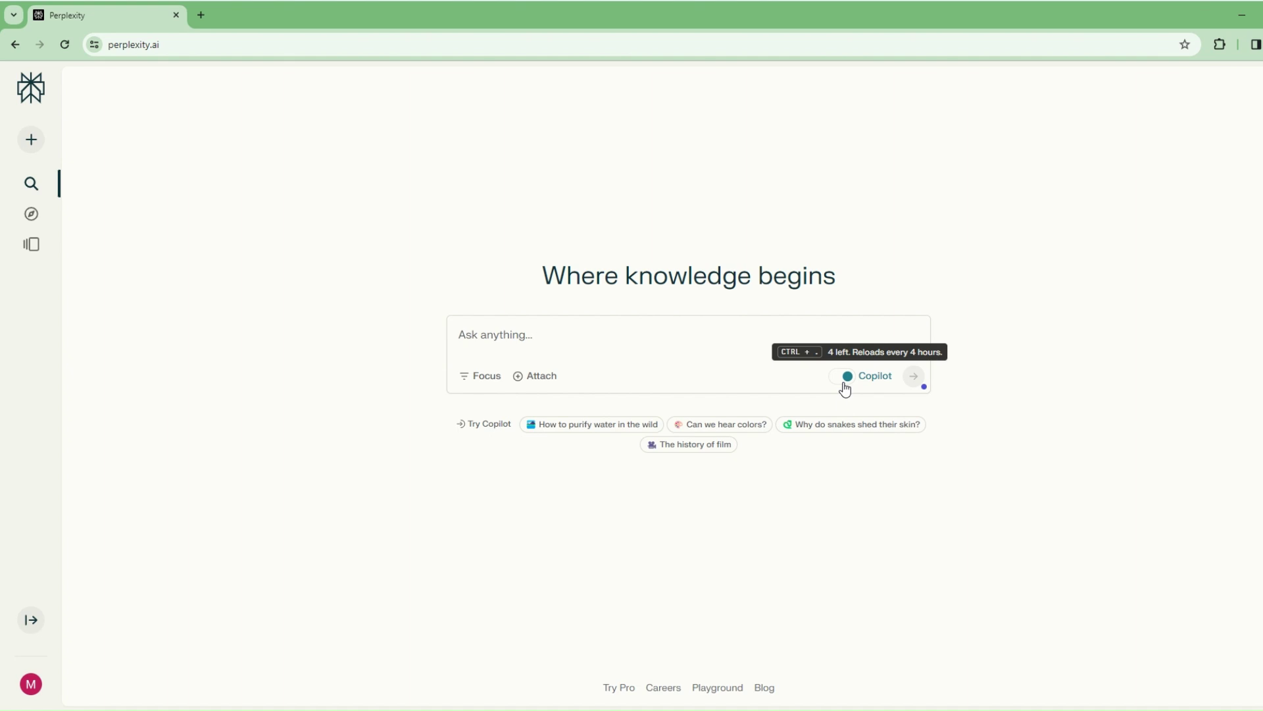
pyautogui.click(495, 335)
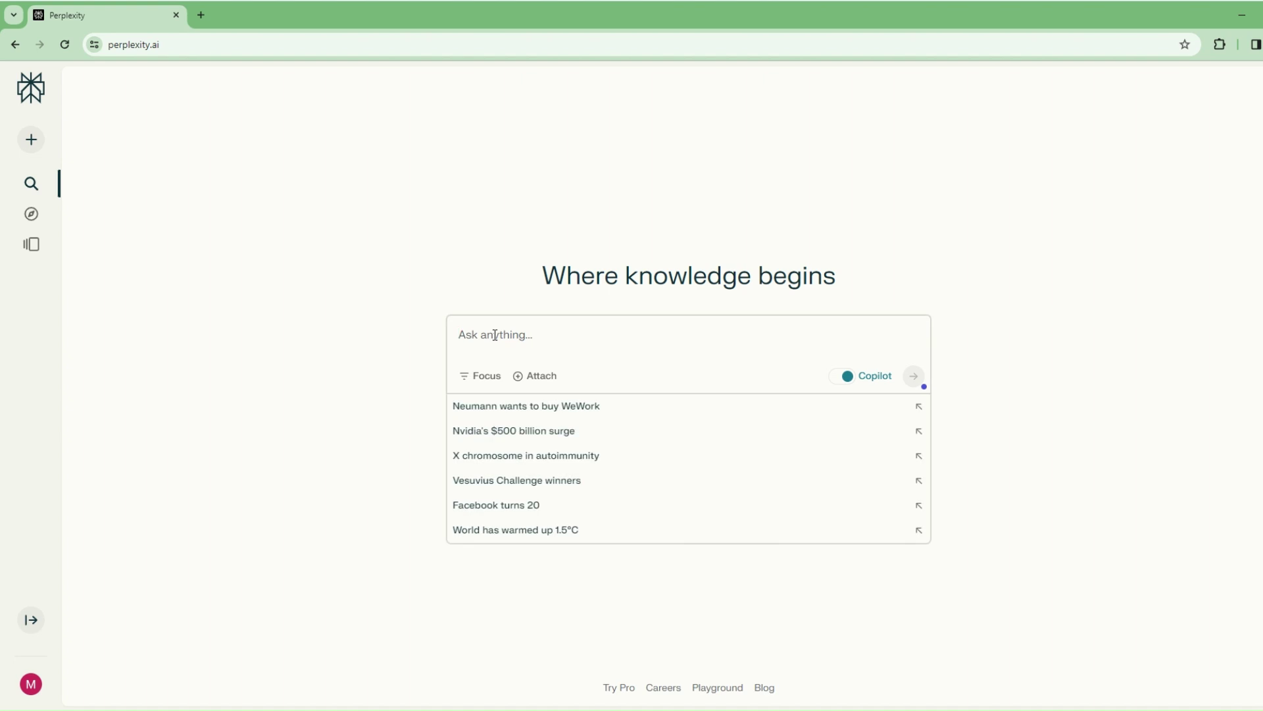
pyautogui.click(470, 381)
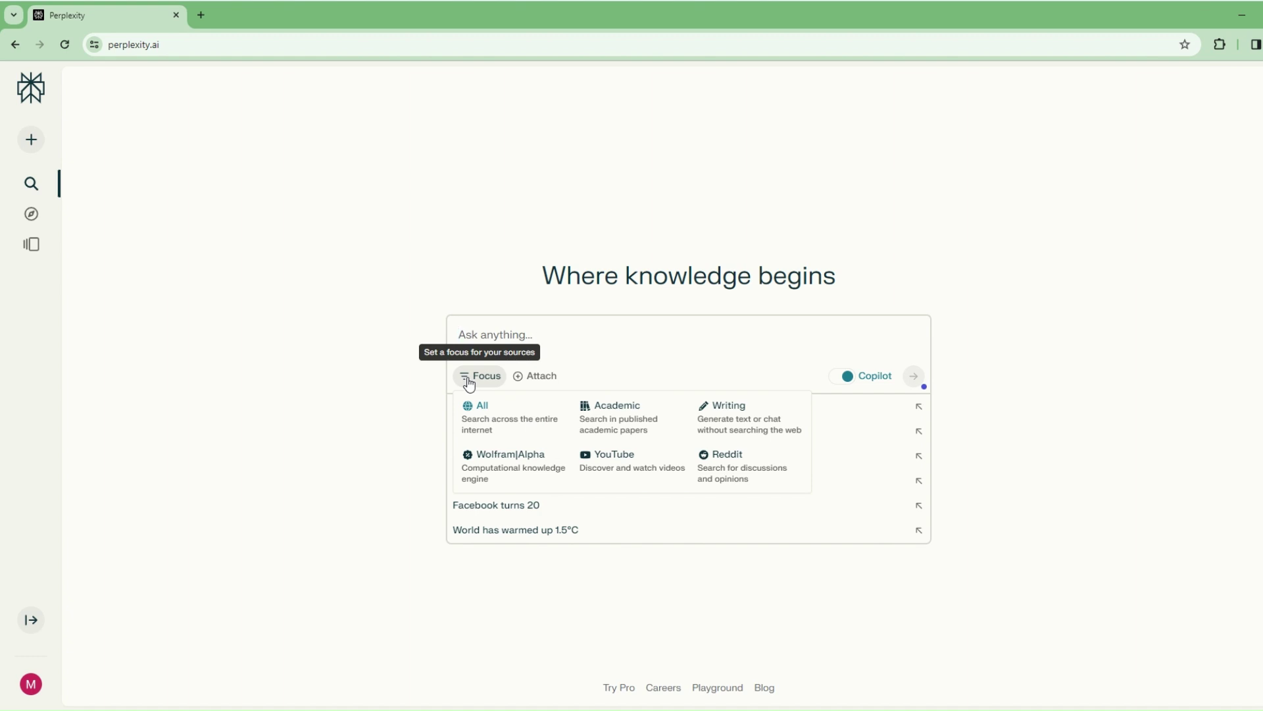
pyautogui.click(609, 469)
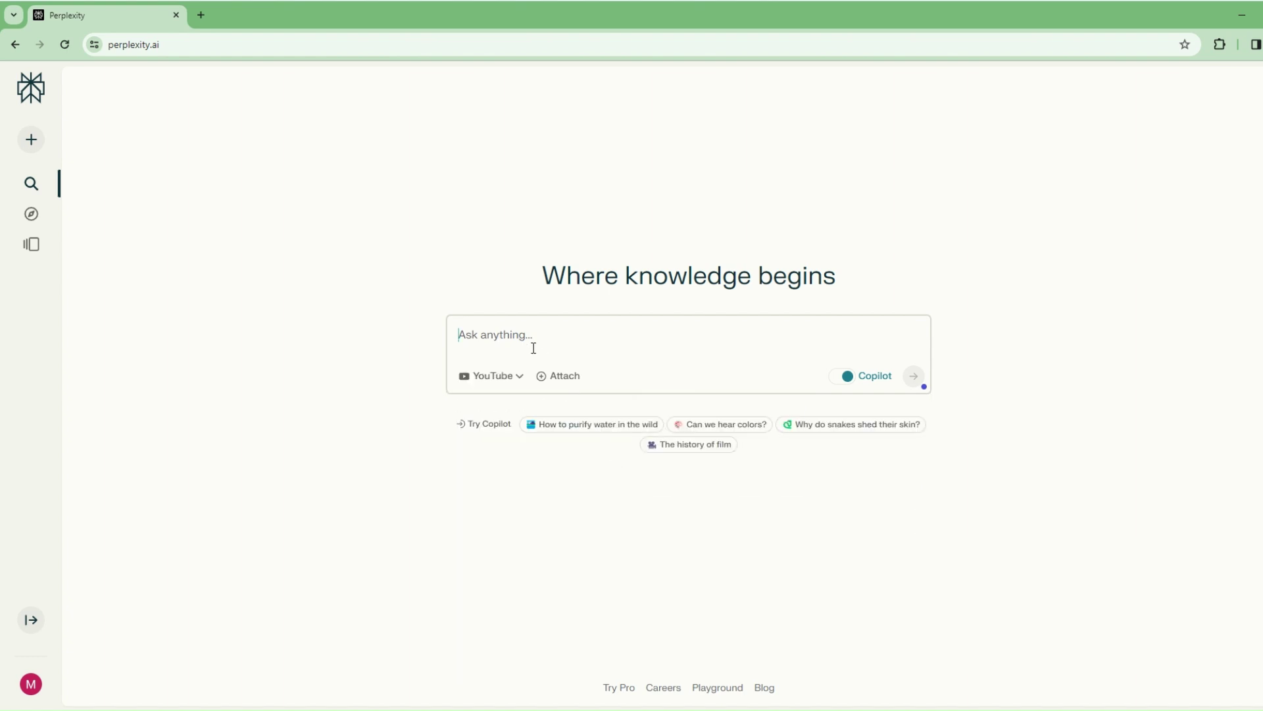
# Ask "What are the best YouTube channels to learn programming and introduce the content in Arabic language?".
pyautogui.write('What are the best youtube channels to learn programming and introduce the content in Arabic language?')
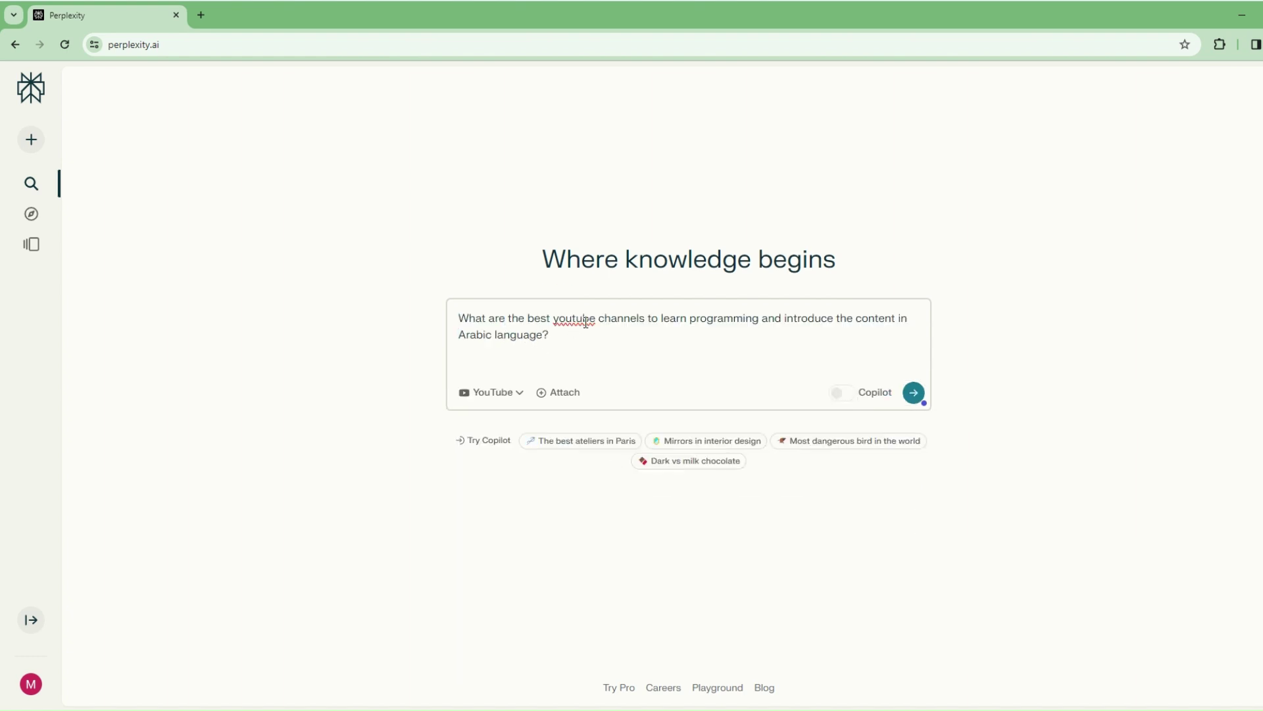
pyautogui.write('YouTube')
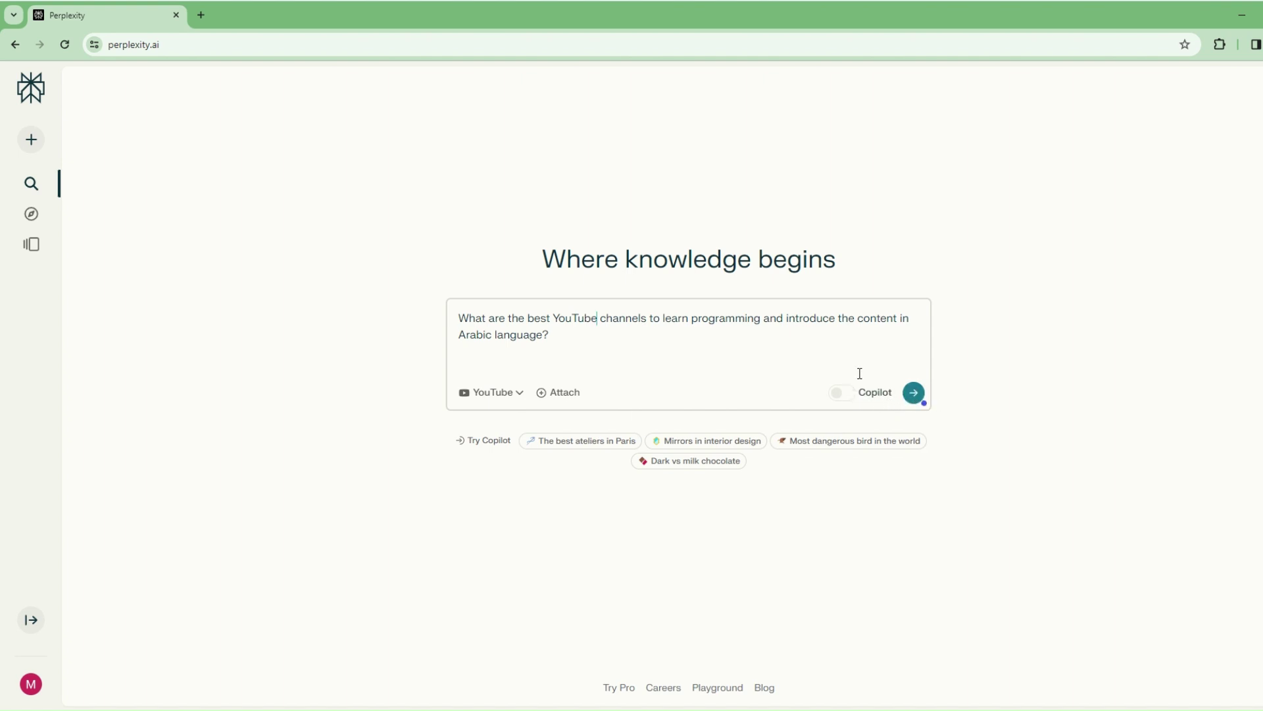
pyautogui.click(915, 397)
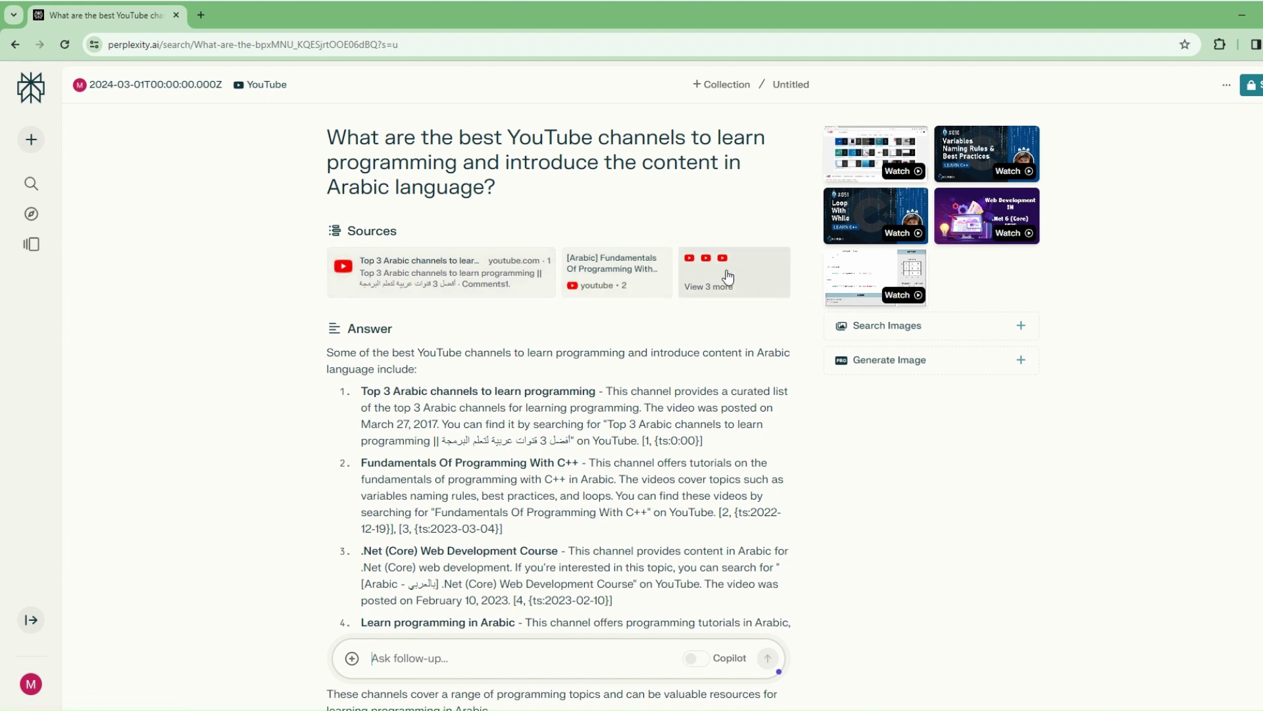
# Read through the answer and ask the related question "what are the best programming languages to learn in arabic".
pyautogui.scroll(-1, 691, 472)
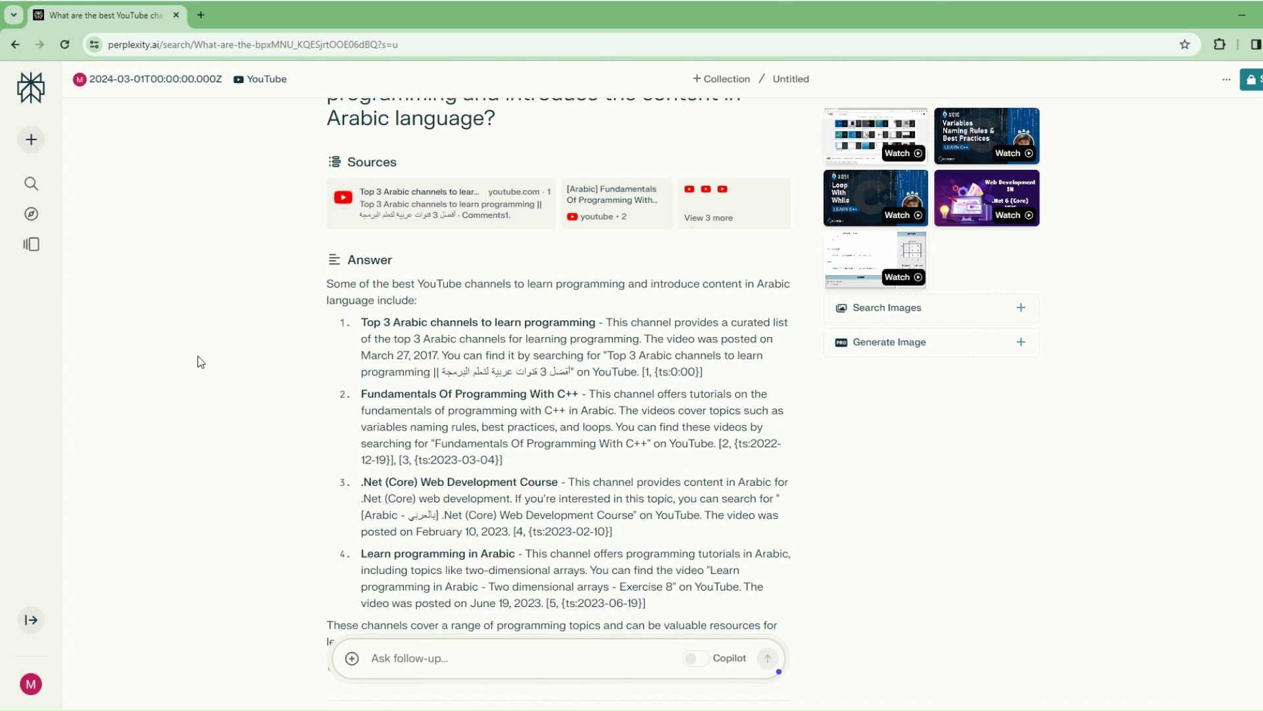
pyautogui.scroll(-3, 642, 470)
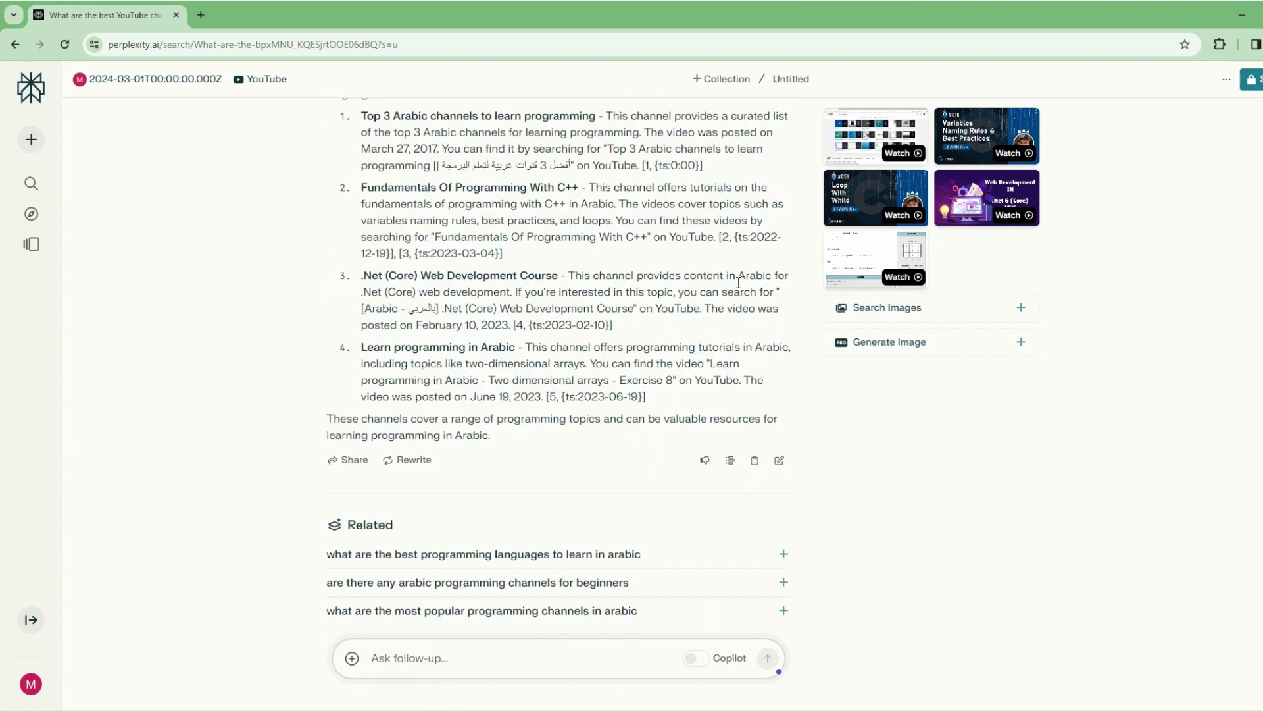
pyautogui.scroll(-1, 594, 500)
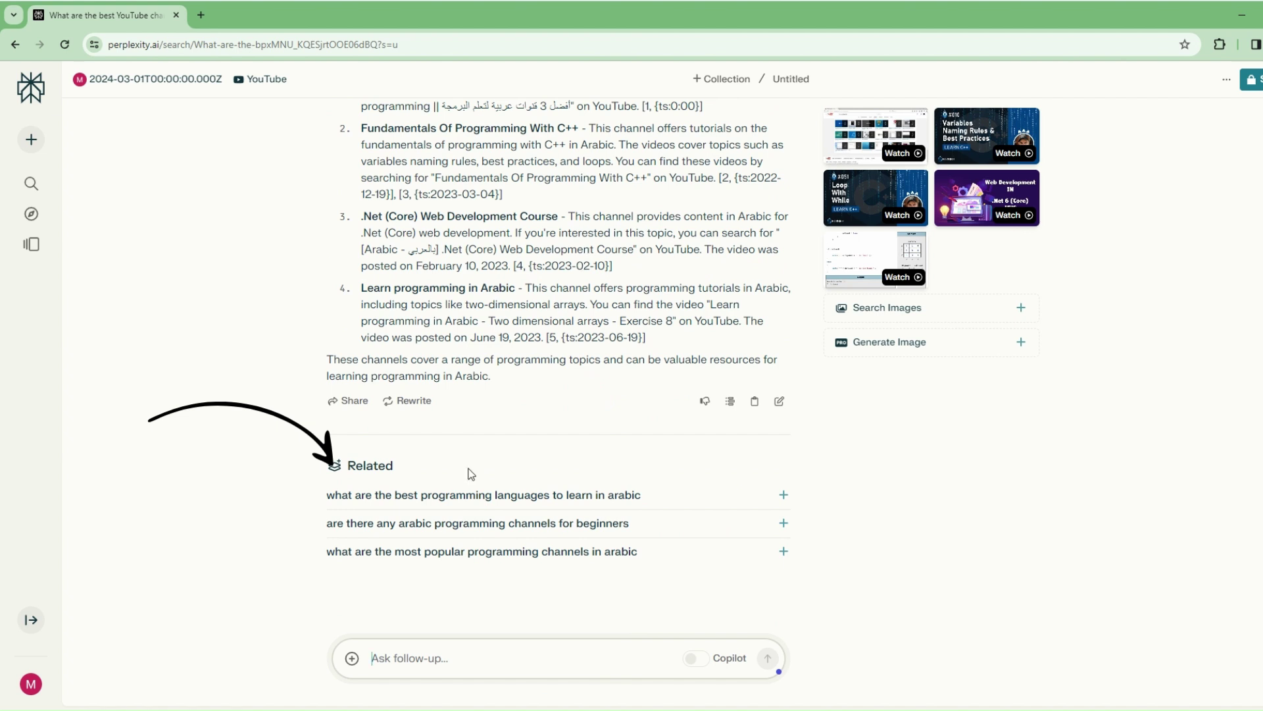
pyautogui.click(784, 496)
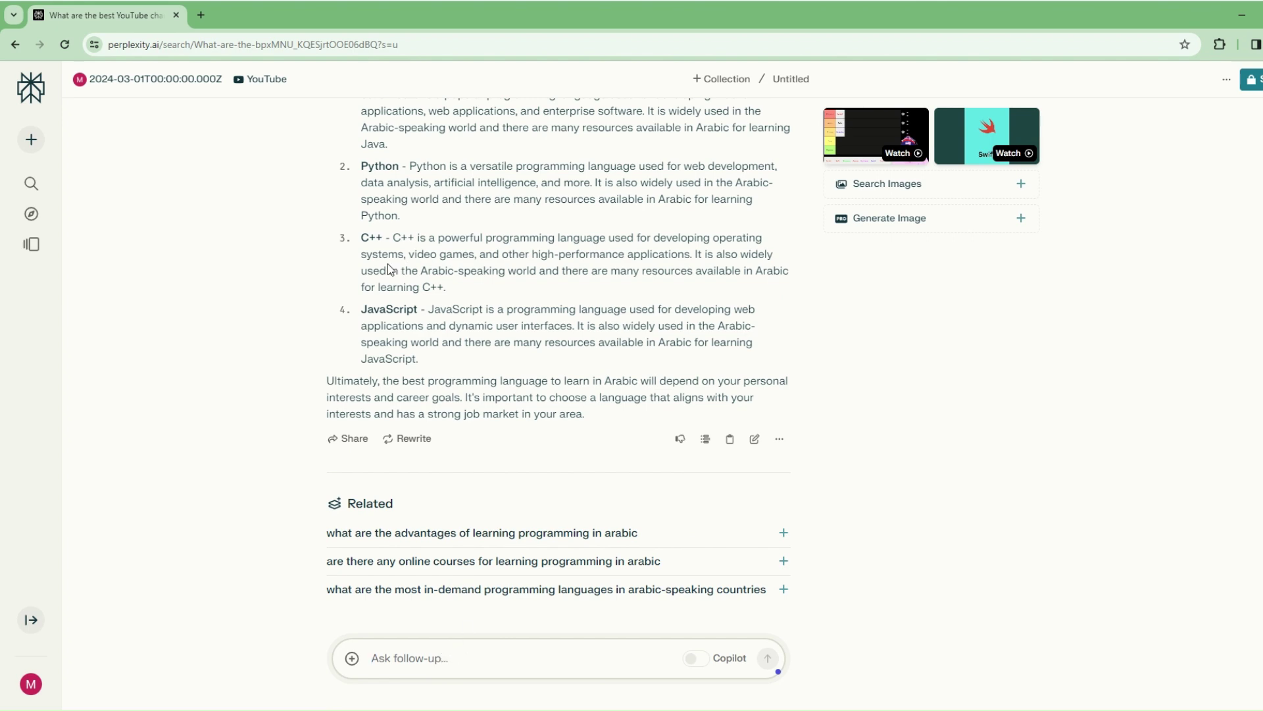
pyautogui.scroll(10, 600, 614)
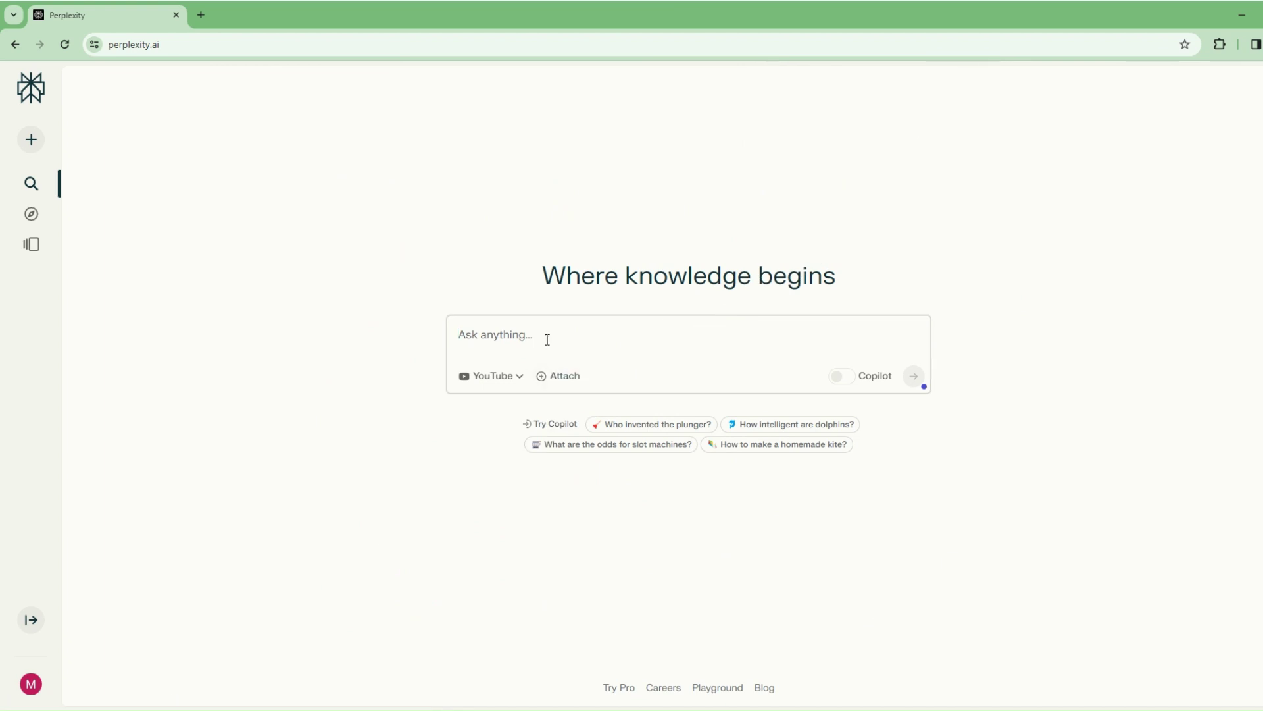
# Ask "ما هي افضل الاوقات لرفع فيديوهات على اليوتيوب" with the search focus set to All.
pyautogui.write('ما')
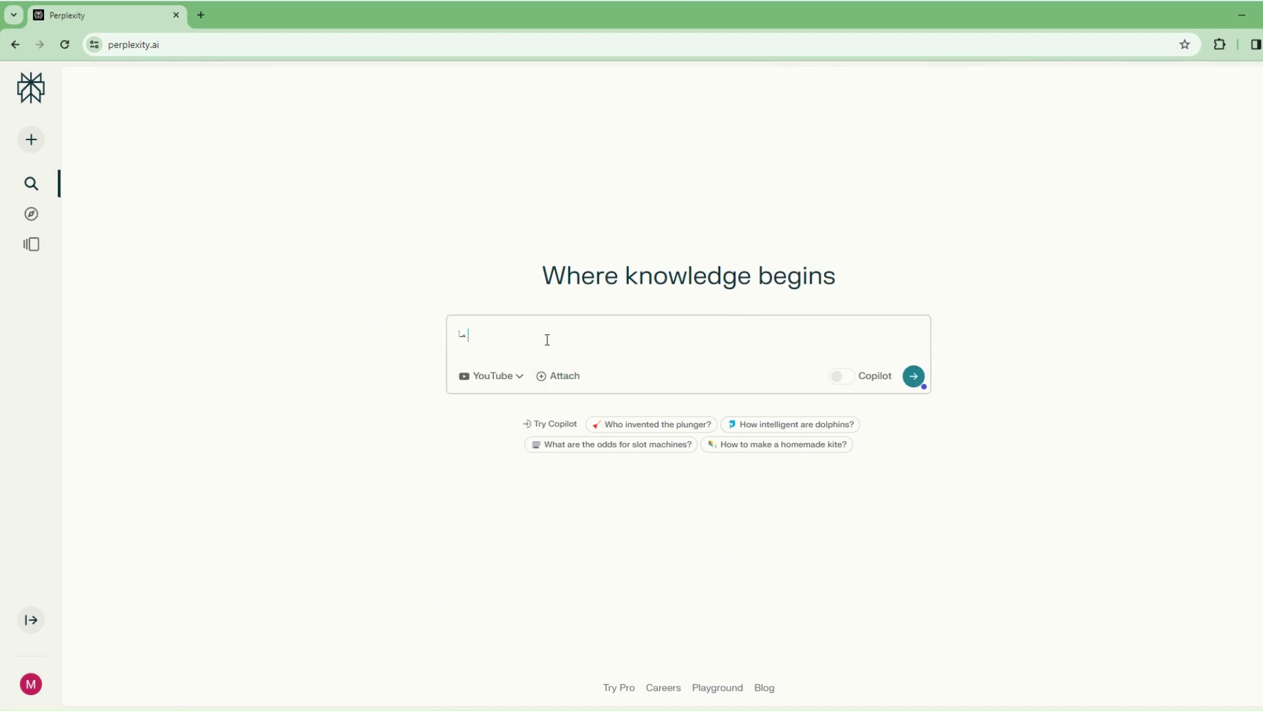
pyautogui.write(' هي افضل الاوقات لرفع فيديوهات على اليوتيوب')
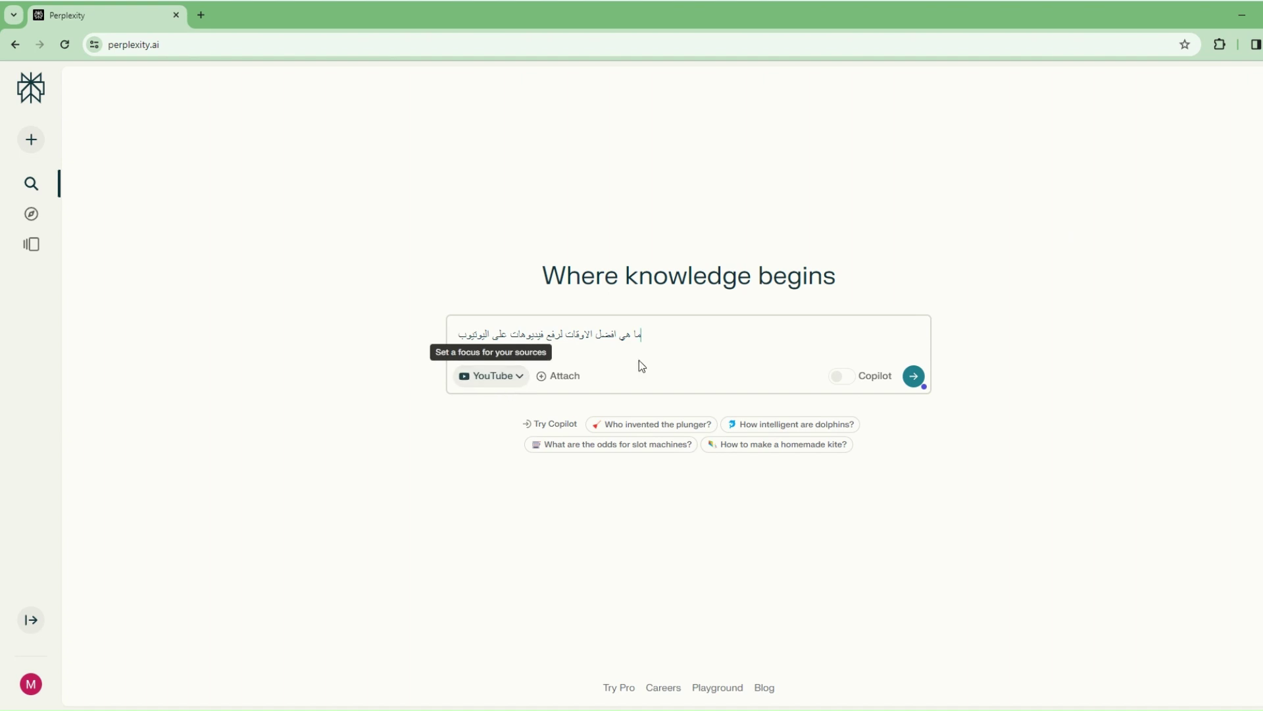
pyautogui.click(523, 384)
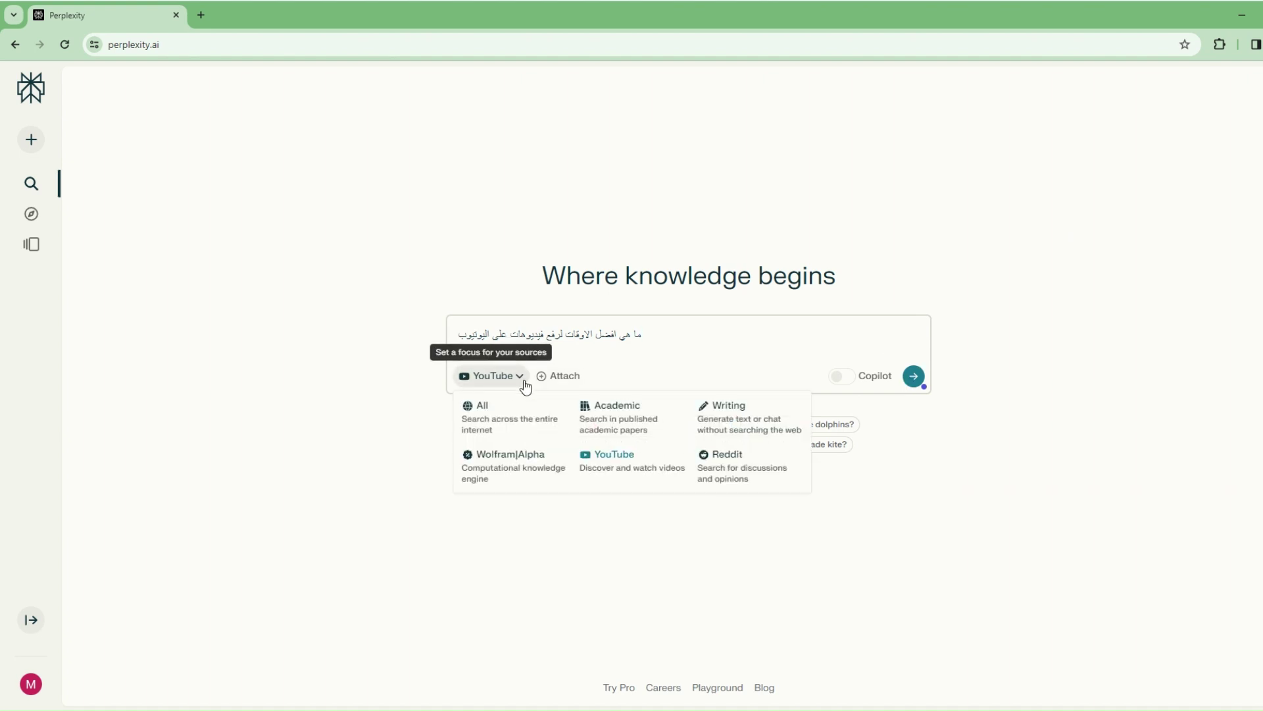
pyautogui.click(500, 413)
pyautogui.click(296, 439)
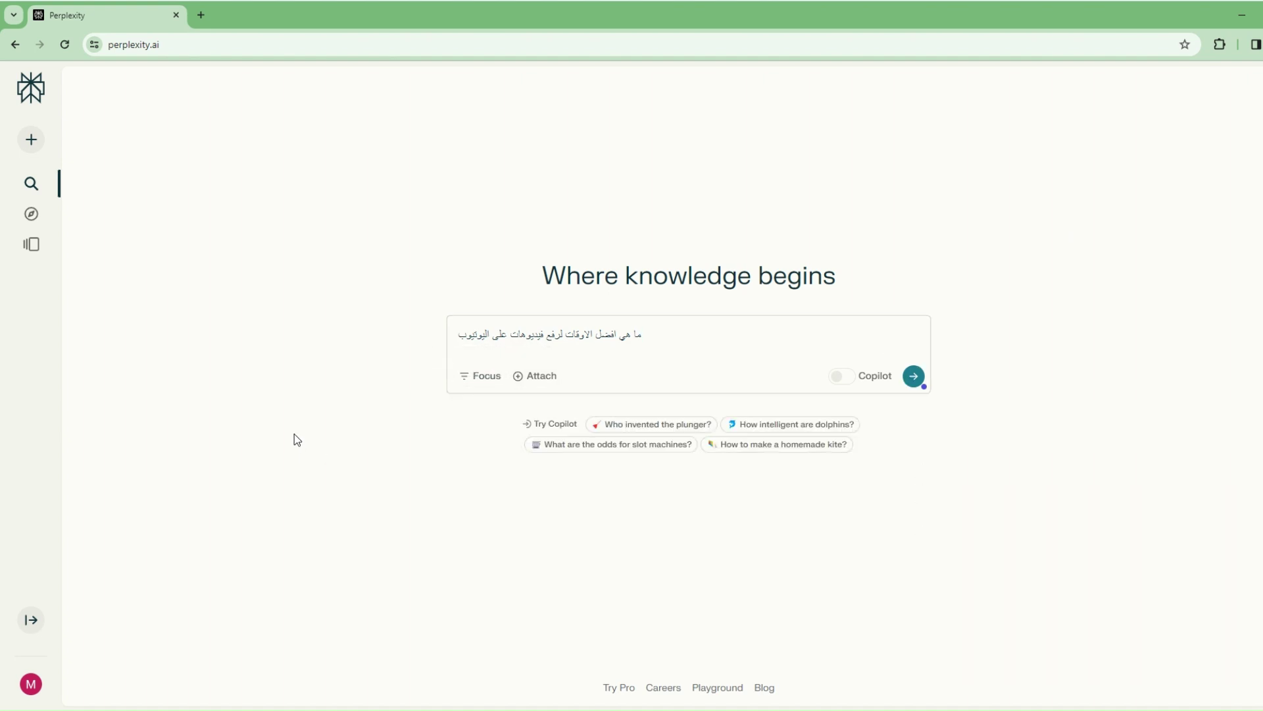
pyautogui.click(914, 378)
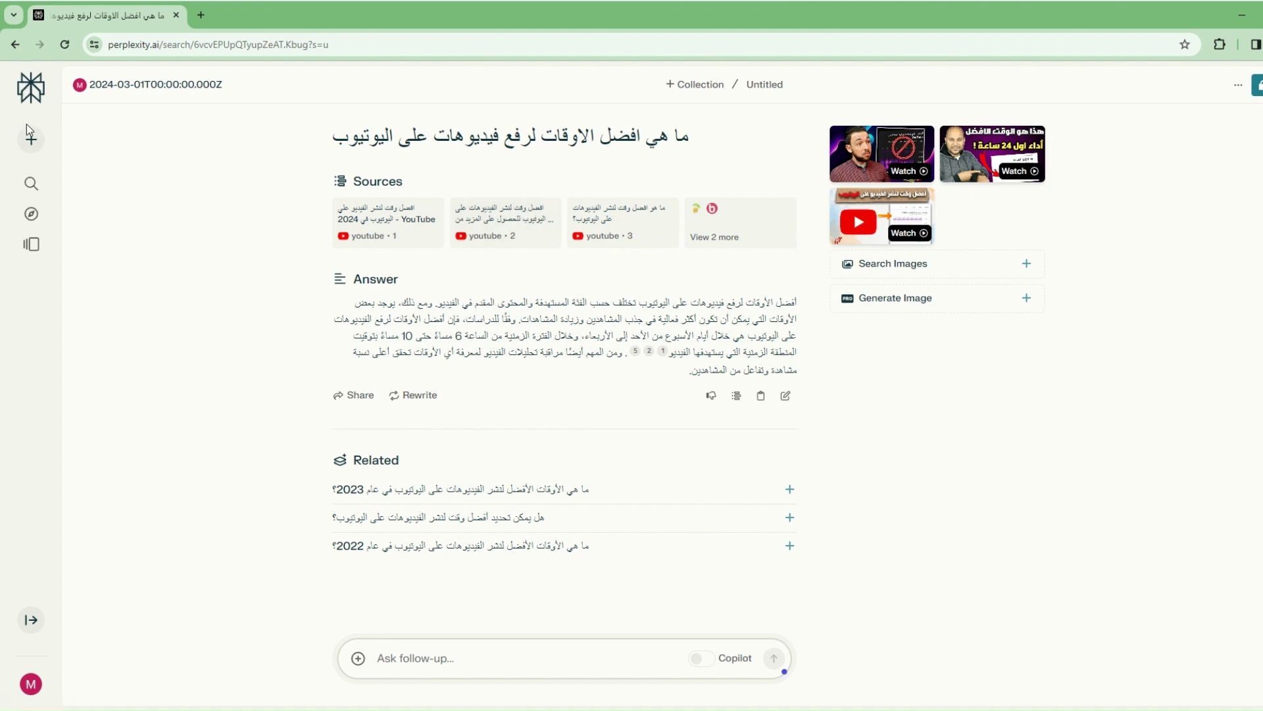
# Ask "What are the best times to travel to Swaziland?" in a new Copilot search, choosing wildlife viewing as the travel purpose.
pyautogui.click(36, 92)
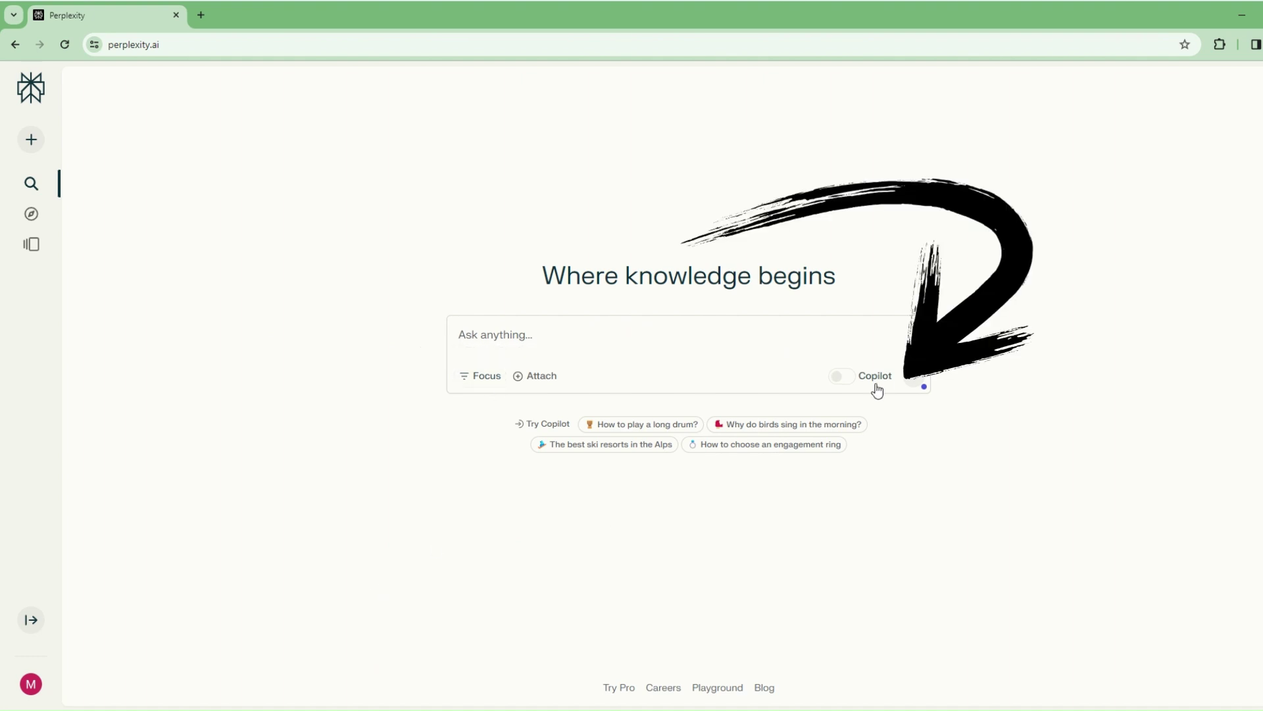
pyautogui.click(846, 378)
pyautogui.click(508, 338)
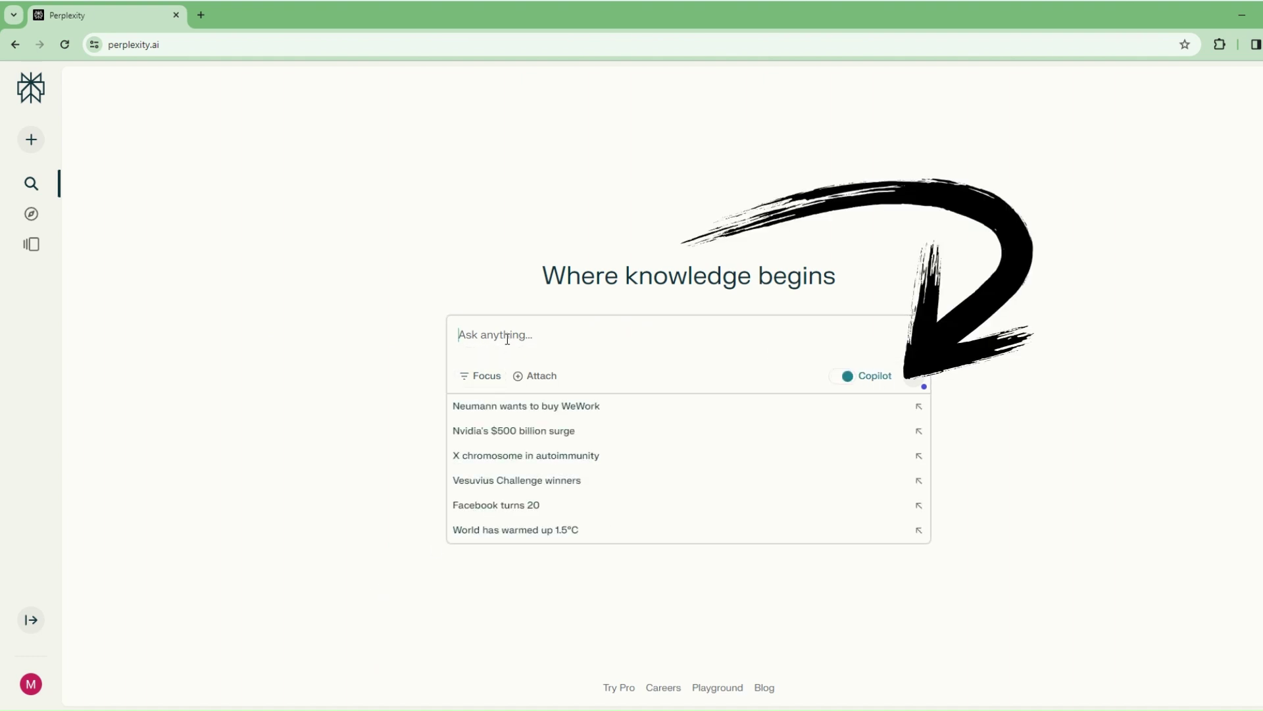
pyautogui.write('W')
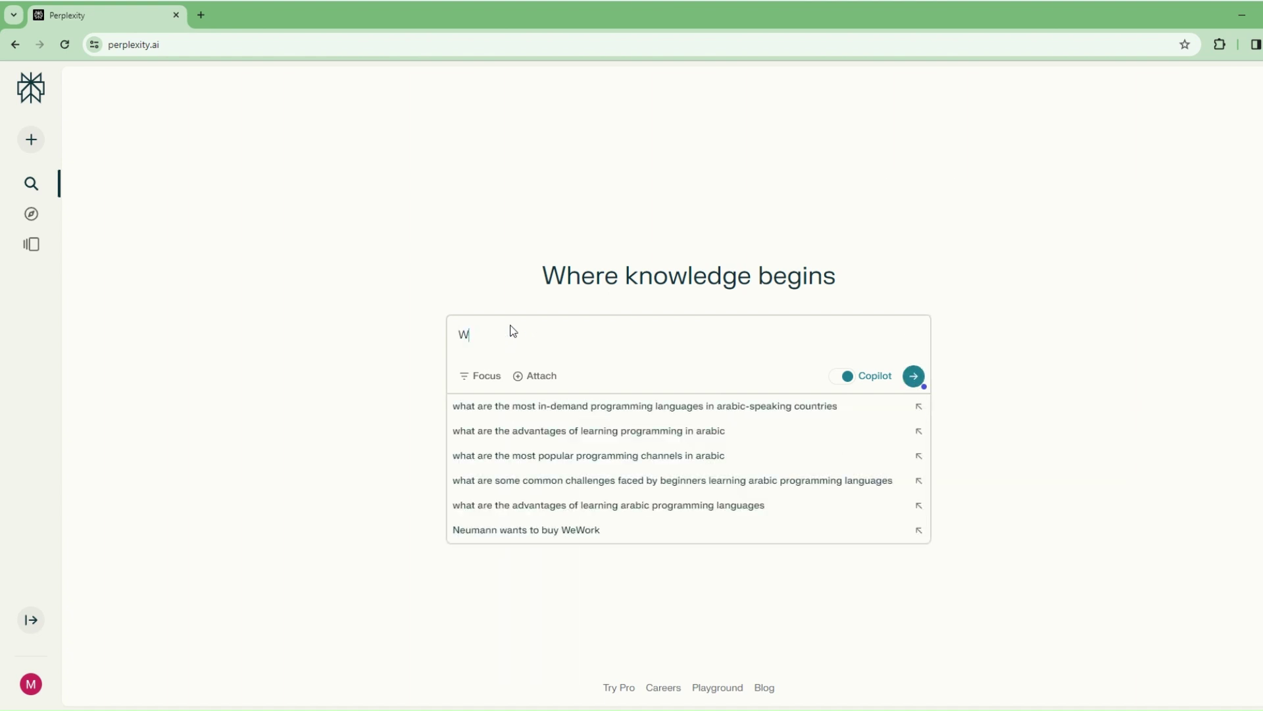
pyautogui.write('hat')
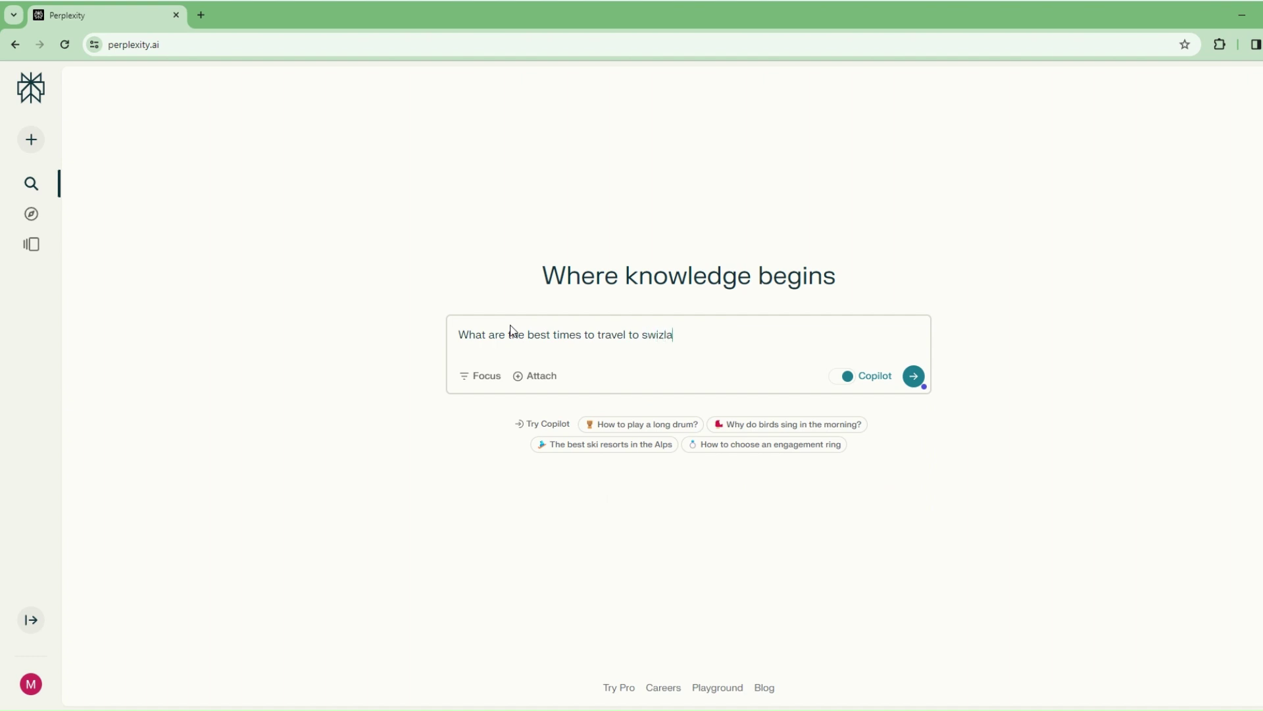
pyautogui.write('?')
pyautogui.click(914, 376)
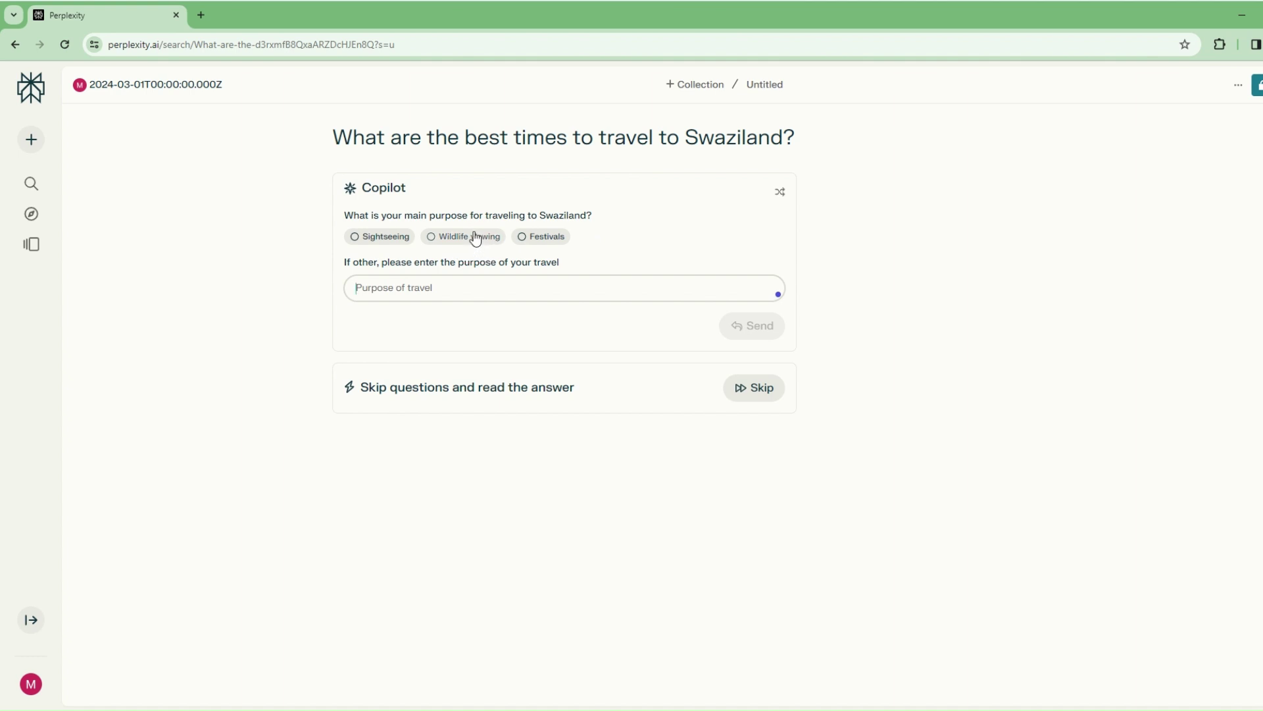
pyautogui.click(432, 239)
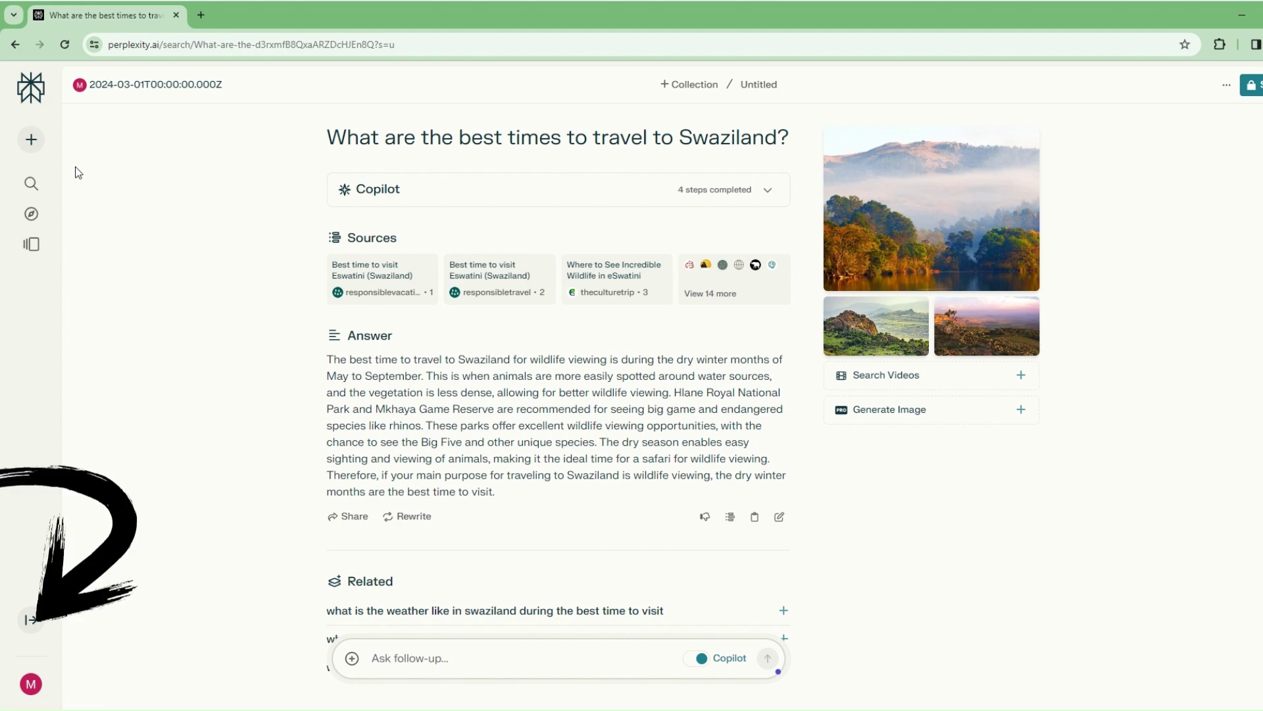
# Expand the sidebar and view the Discover page, ending on the Library page.
pyautogui.click(31, 619)
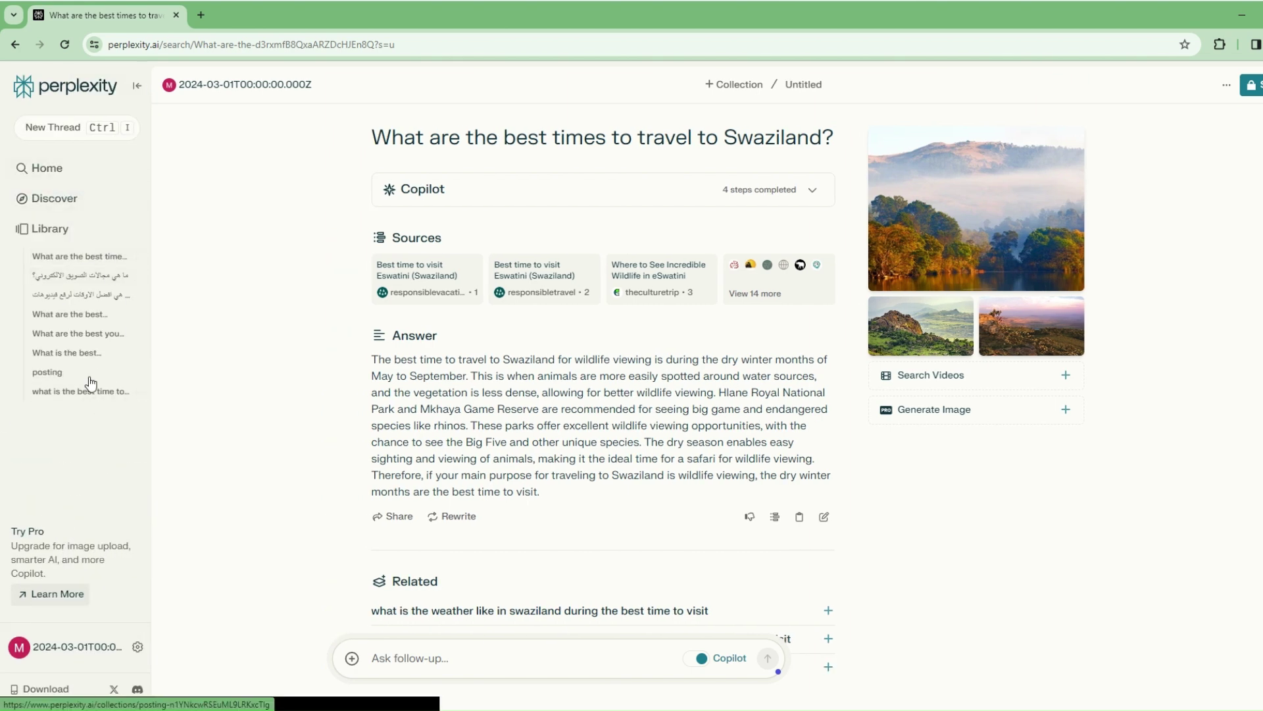
pyautogui.click(48, 204)
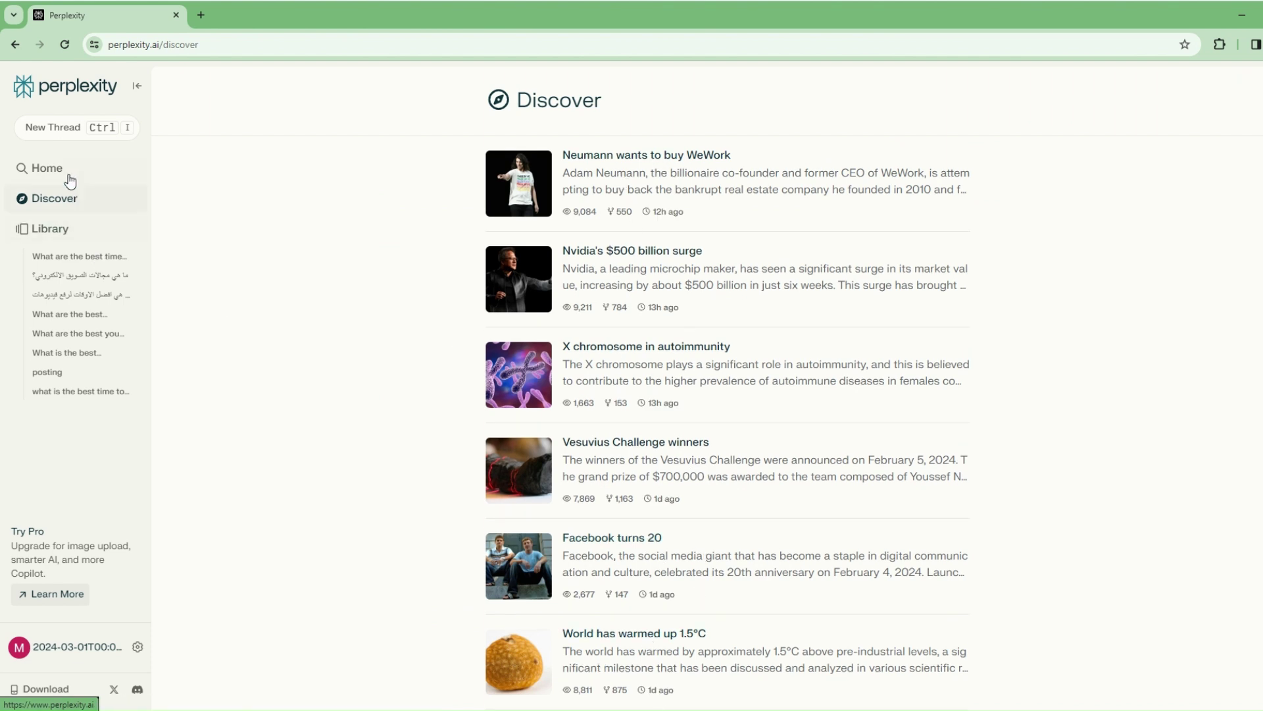
pyautogui.click(69, 234)
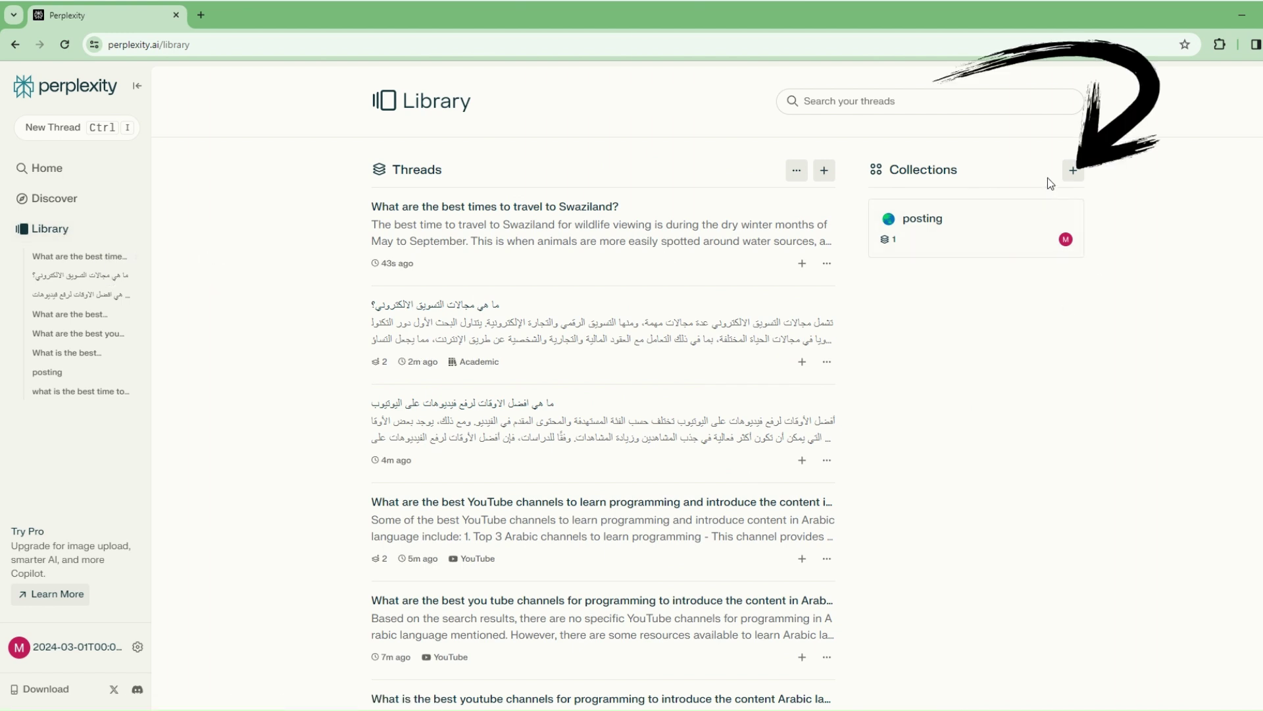
# Create a shareable collection titled "posting on youtube" with a glasses emoji as its icon.
pyautogui.click(1065, 174)
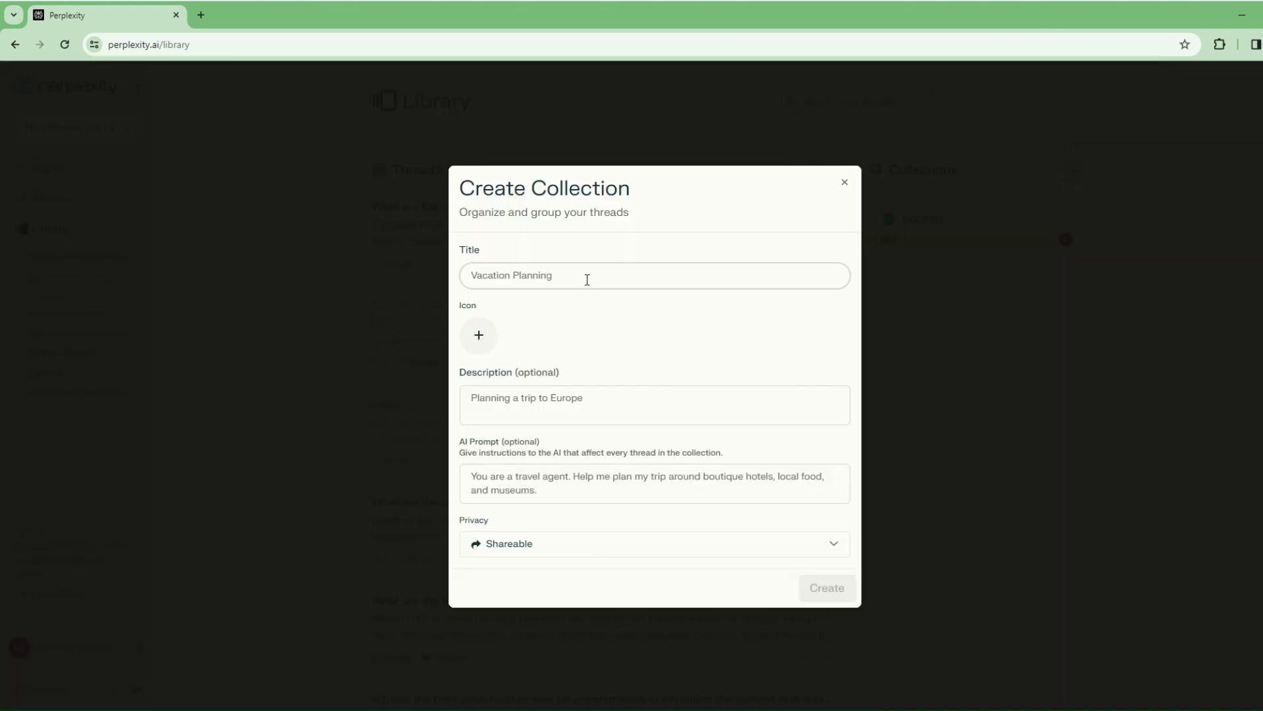
pyautogui.write('posting on youtube')
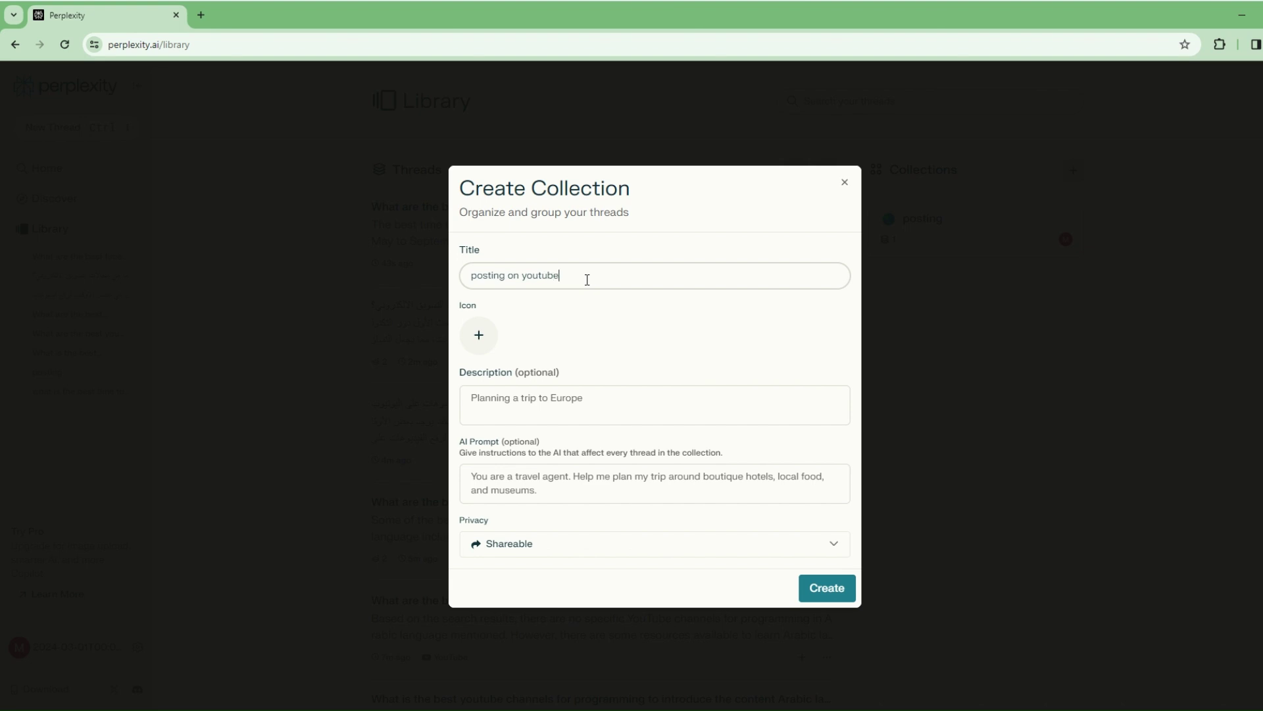
pyautogui.click(682, 333)
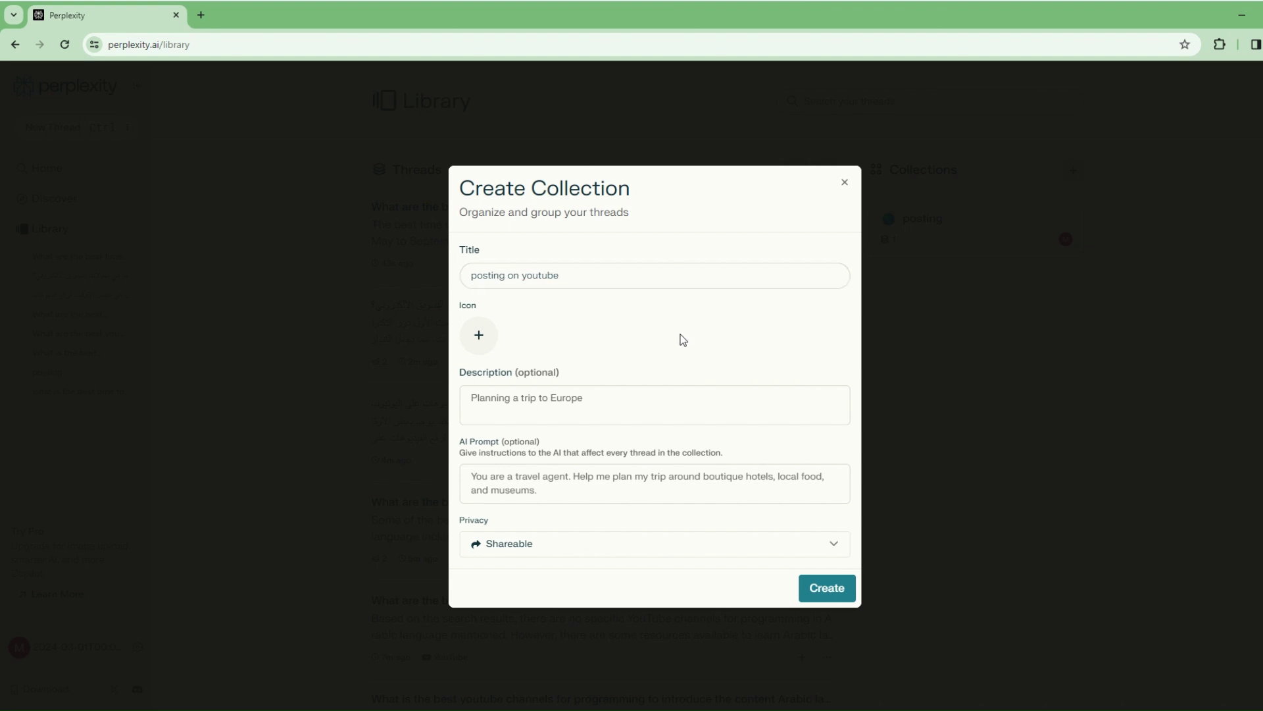
pyautogui.click(605, 406)
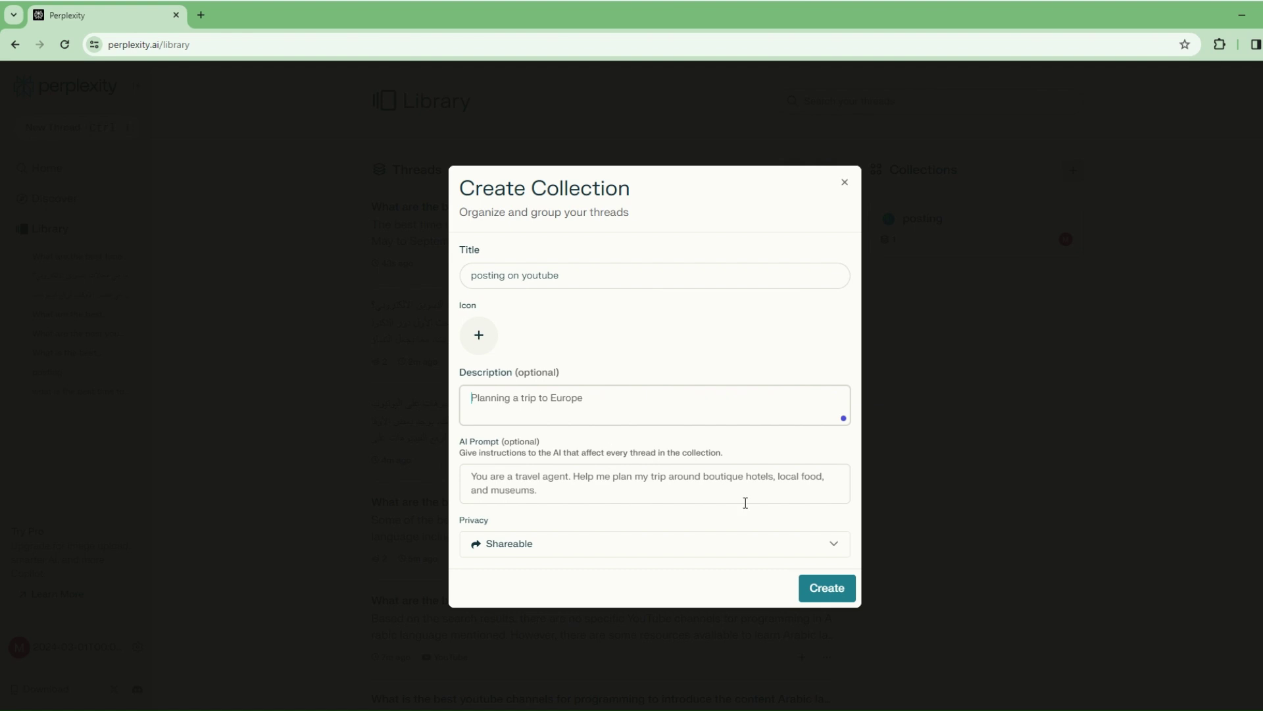
pyautogui.click(486, 347)
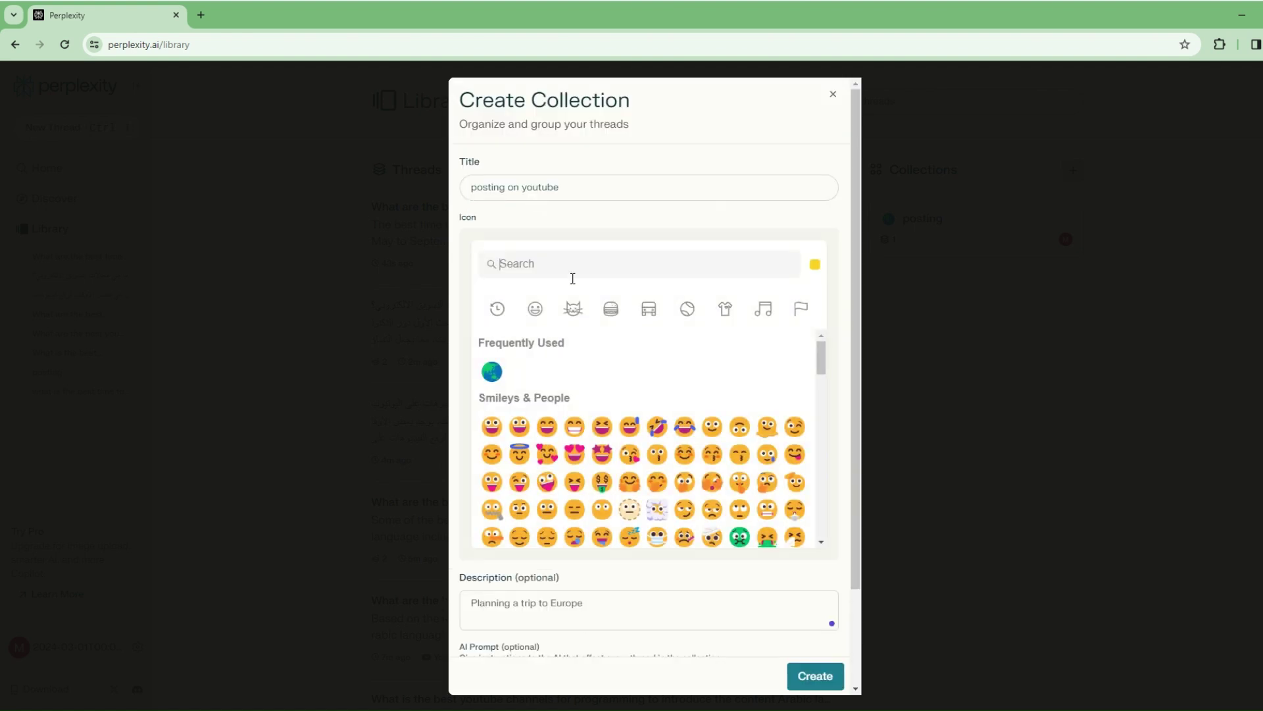
pyautogui.scroll(-5, 704, 441)
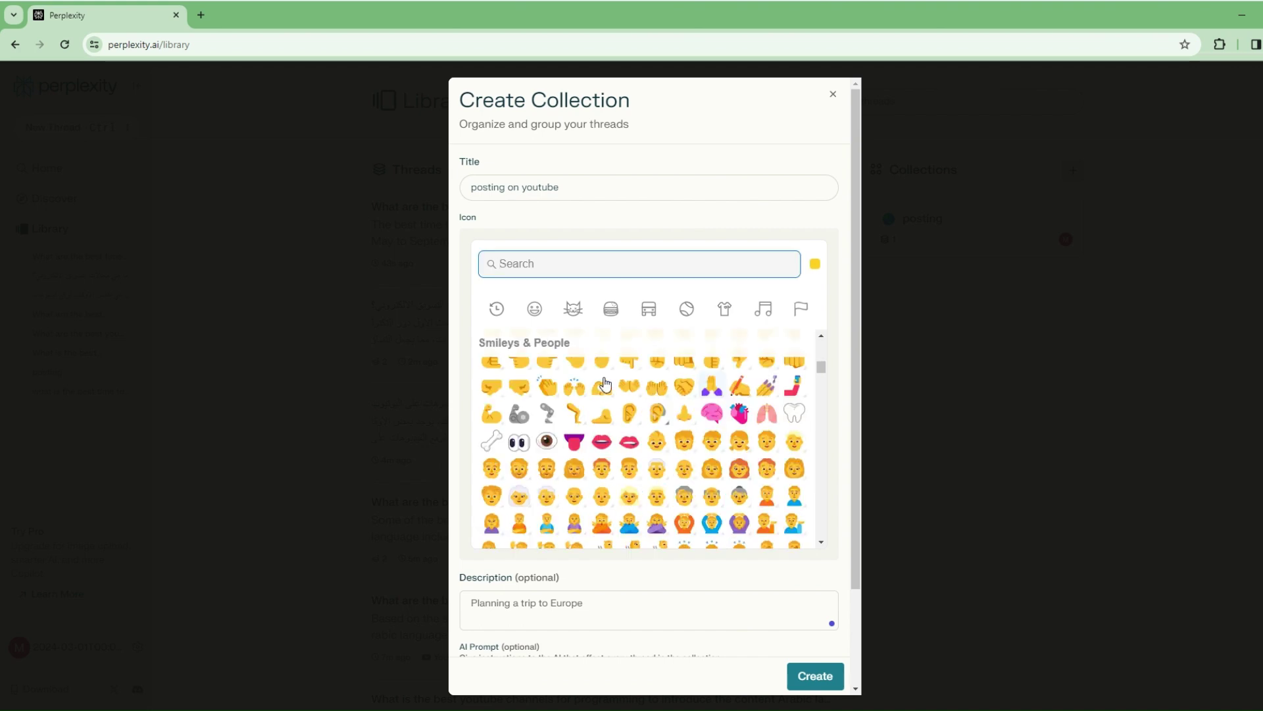
pyautogui.click(561, 410)
pyautogui.click(830, 596)
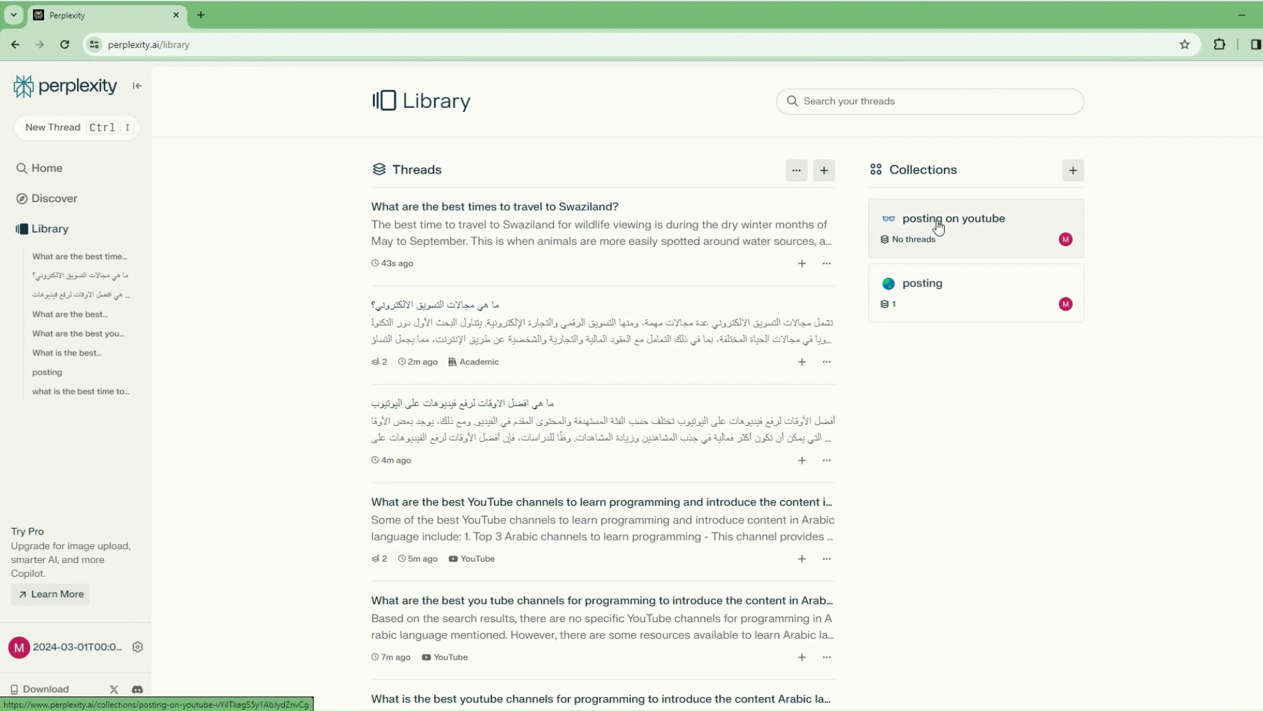
# Add the thread "What are the best YouTube channels to learn programming and introduce the content i…" to the "posting on youtube" collection.
pyautogui.scroll(-2, 752, 493)
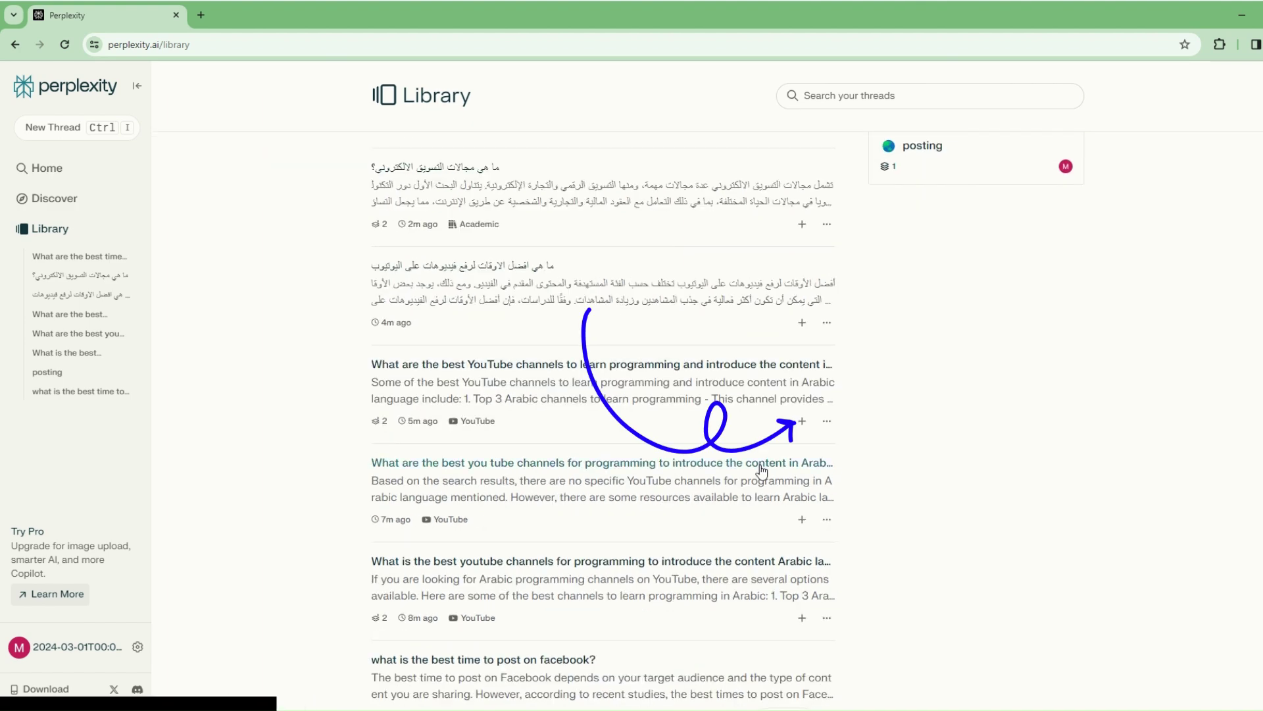
pyautogui.click(803, 422)
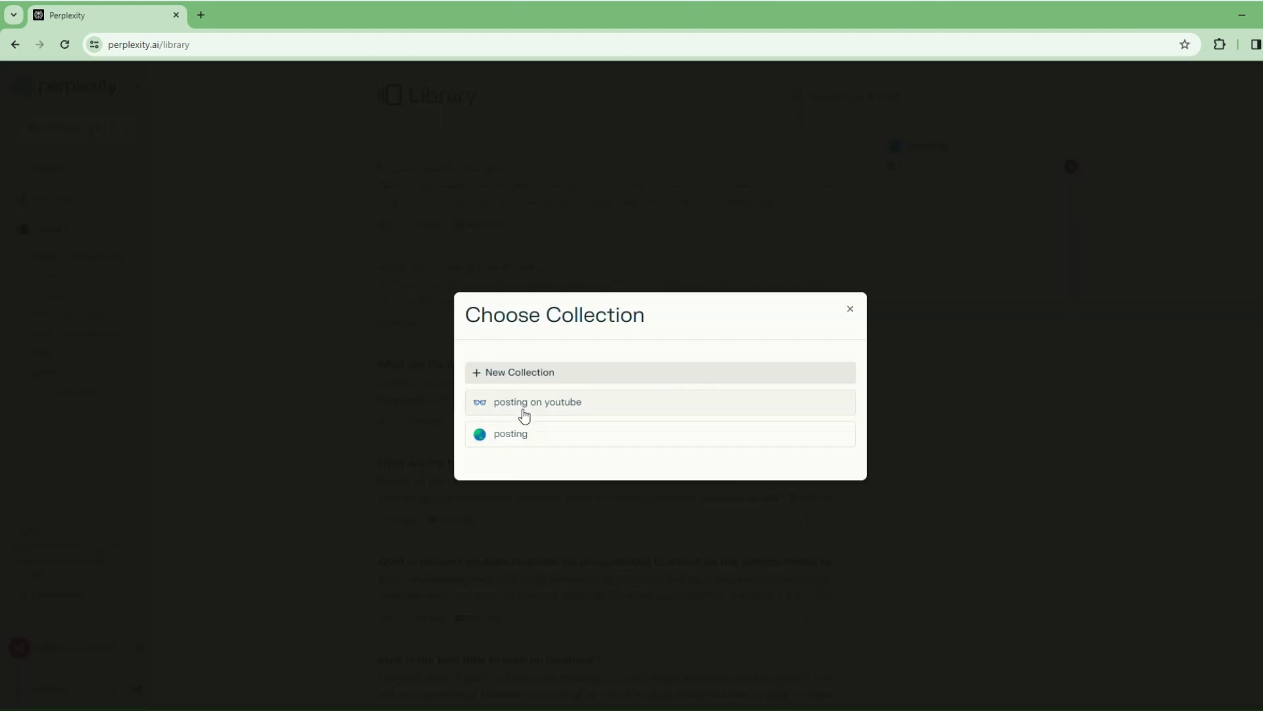
pyautogui.click(524, 409)
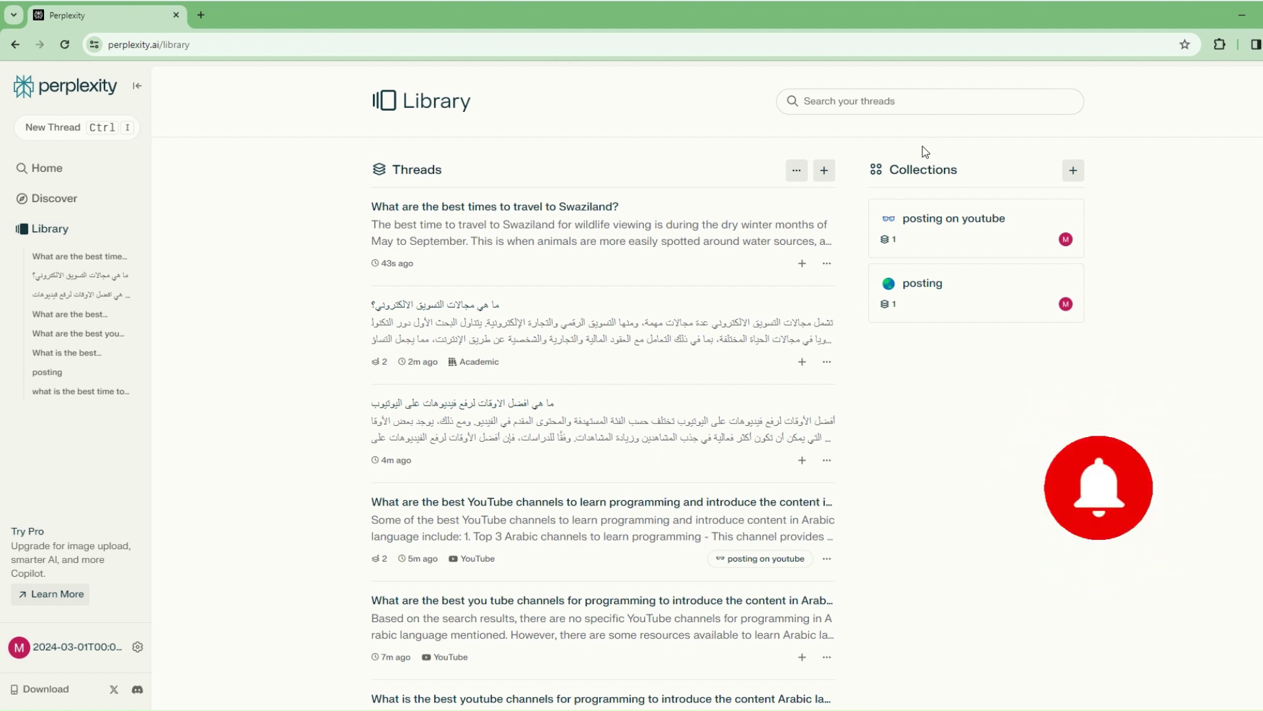
# Start a new thread and attach the project leadership PDF from the Downloads folder.
pyautogui.hotkey('ctrl', 'i')
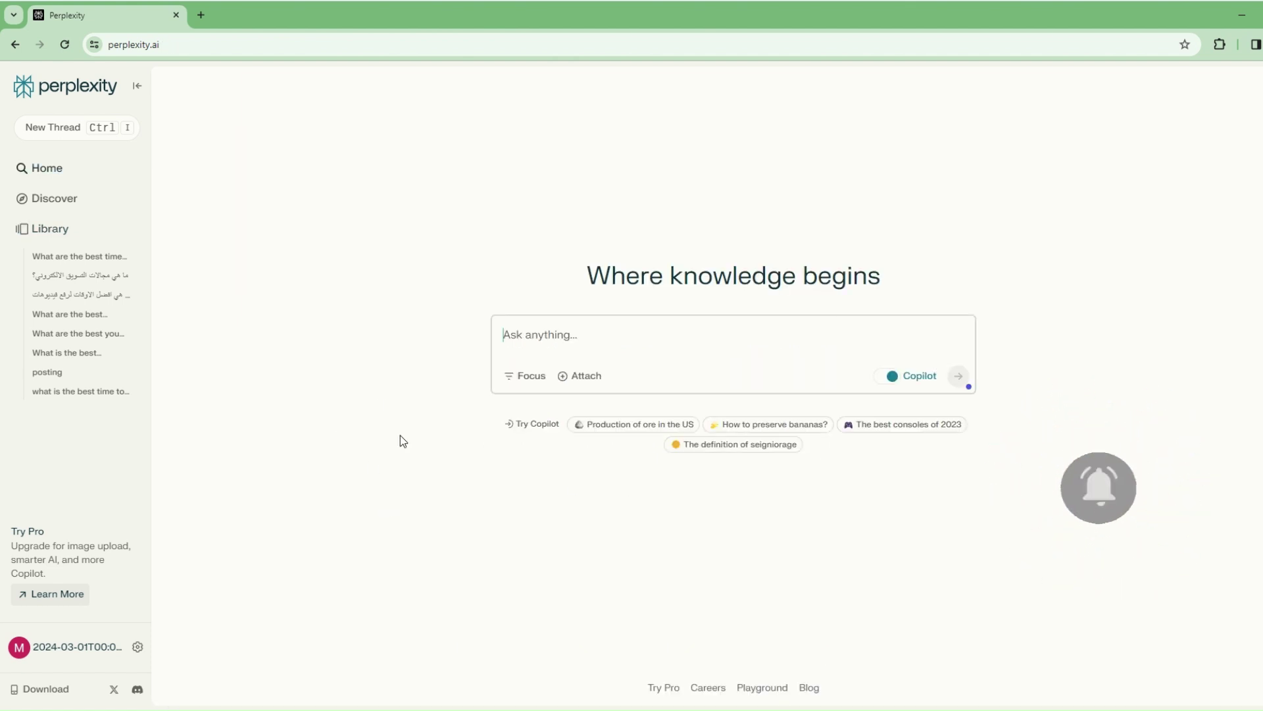
pyautogui.click(564, 377)
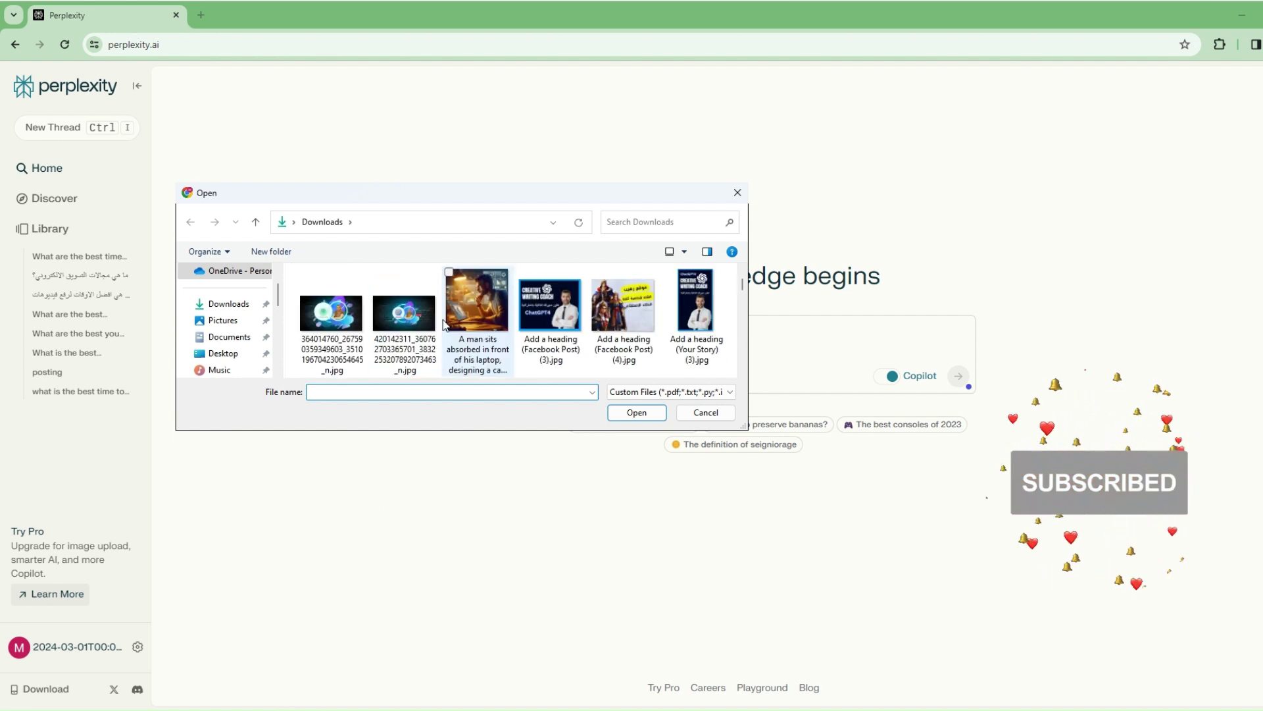
pyautogui.scroll(-5, 449, 322)
pyautogui.scroll(-5, 459, 323)
pyautogui.doubleClick(459, 322)
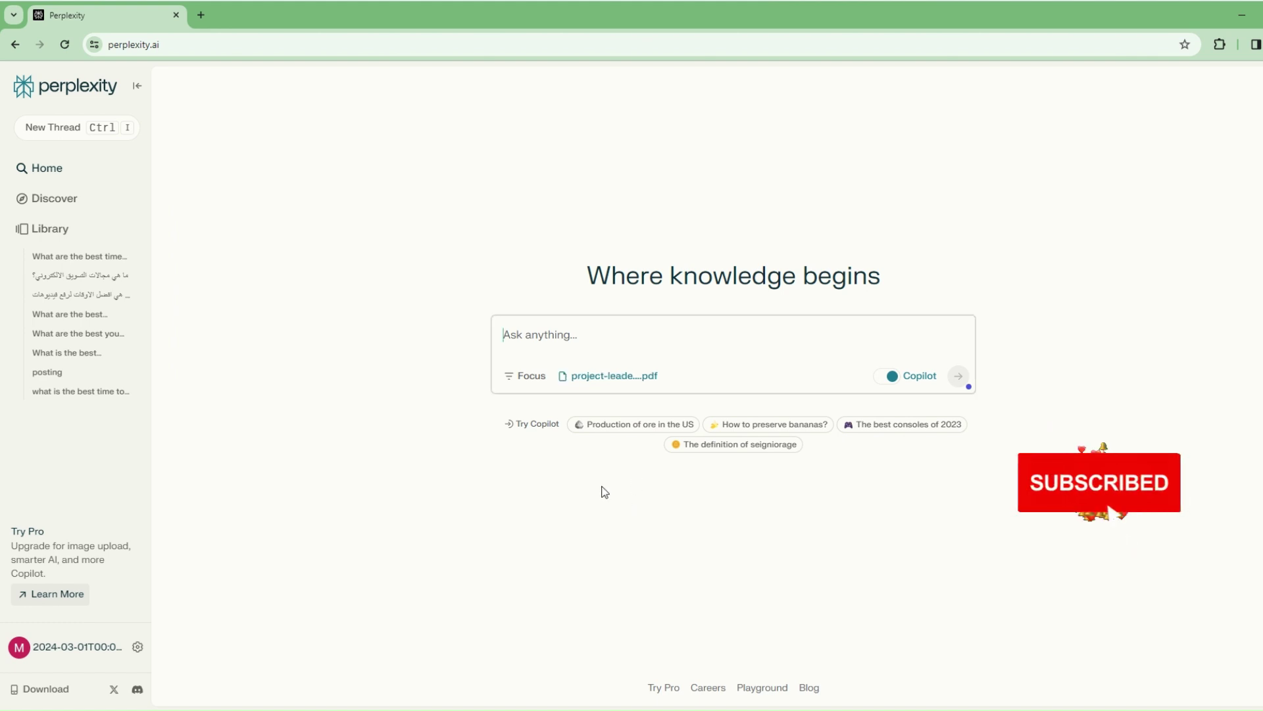
# Ask "Give me a summary about this pdf" about the attached file.
pyautogui.click(555, 332)
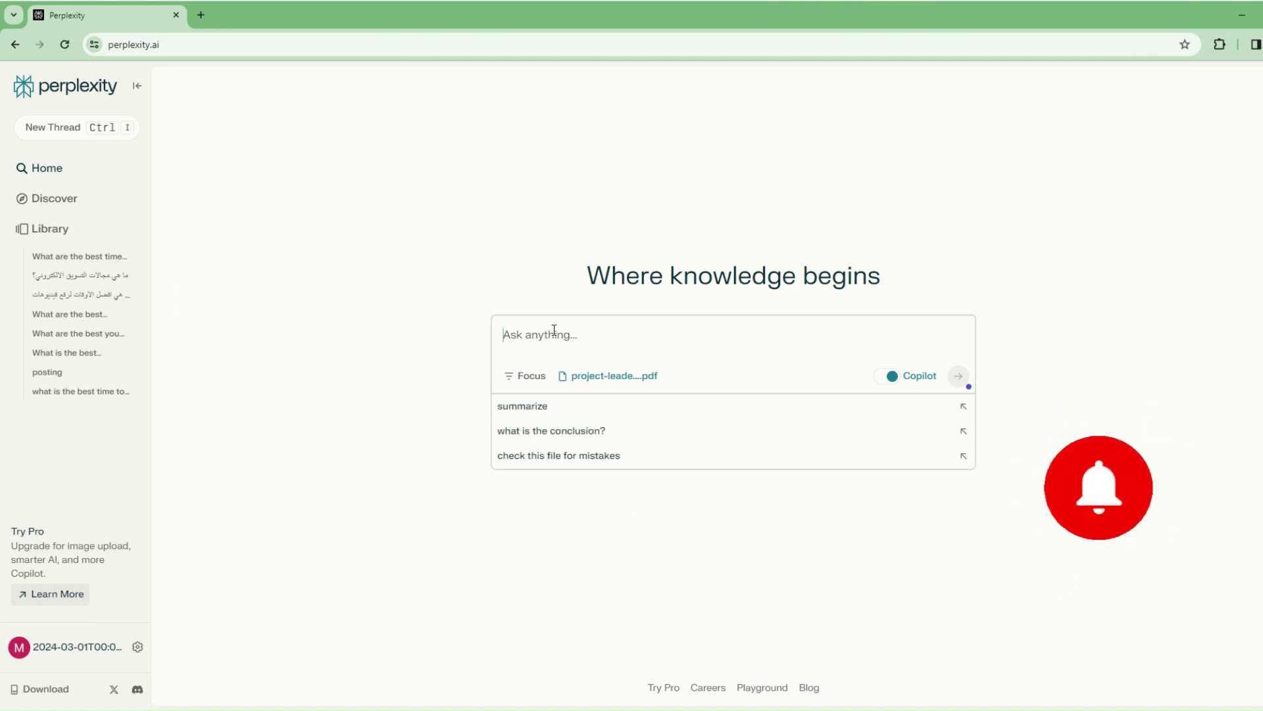
pyautogui.write('Give')
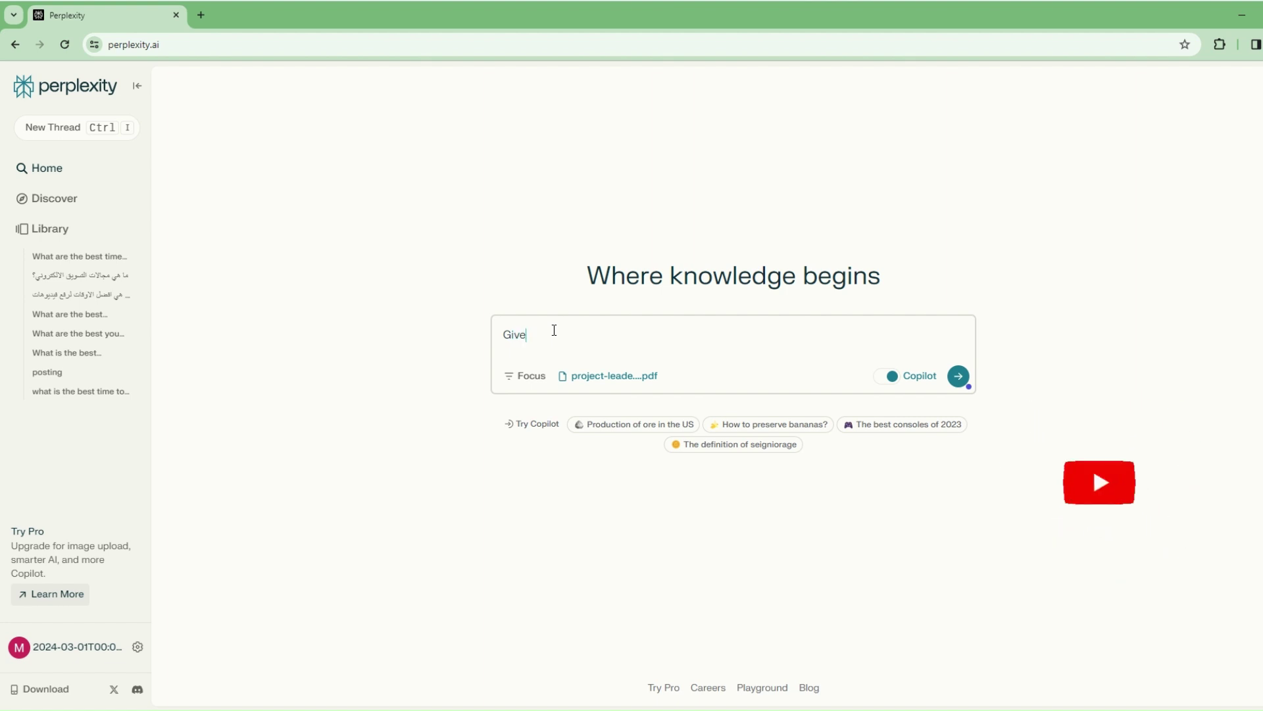
pyautogui.write(' me a summa')
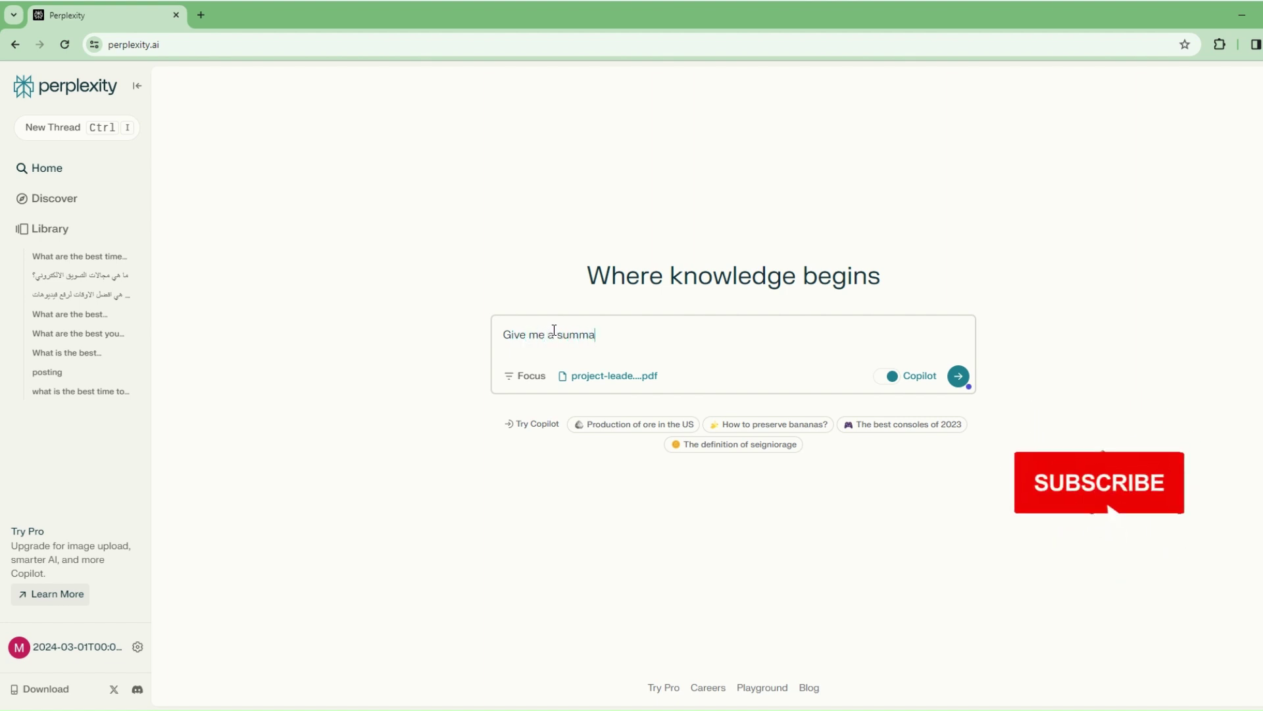
pyautogui.write('ry about')
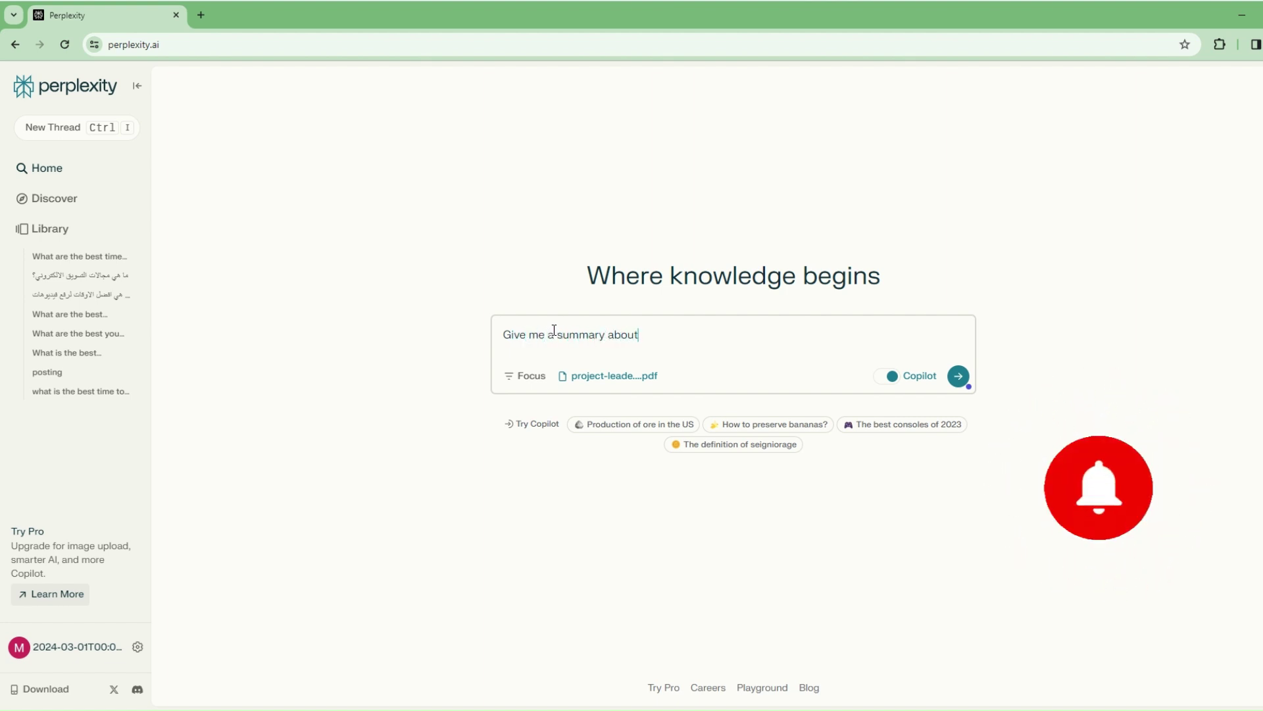
pyautogui.write(' this ')
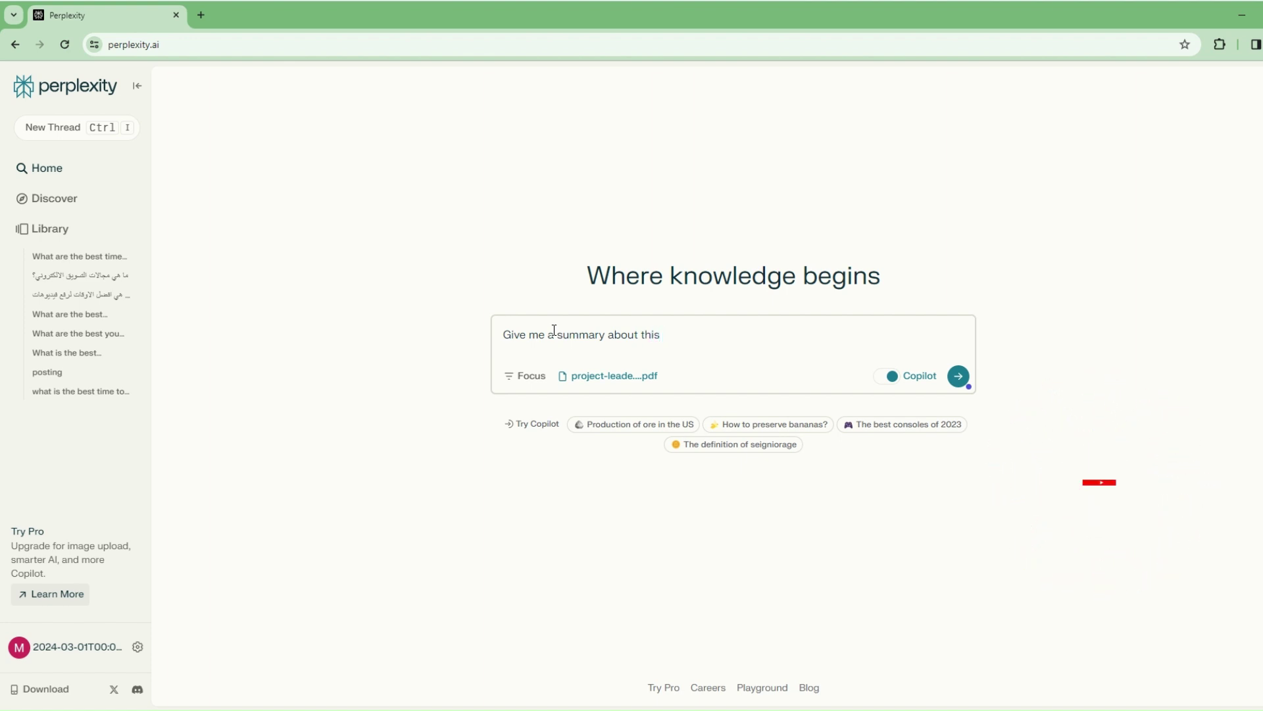
pyautogui.write('pdf')
pyautogui.press('Return')
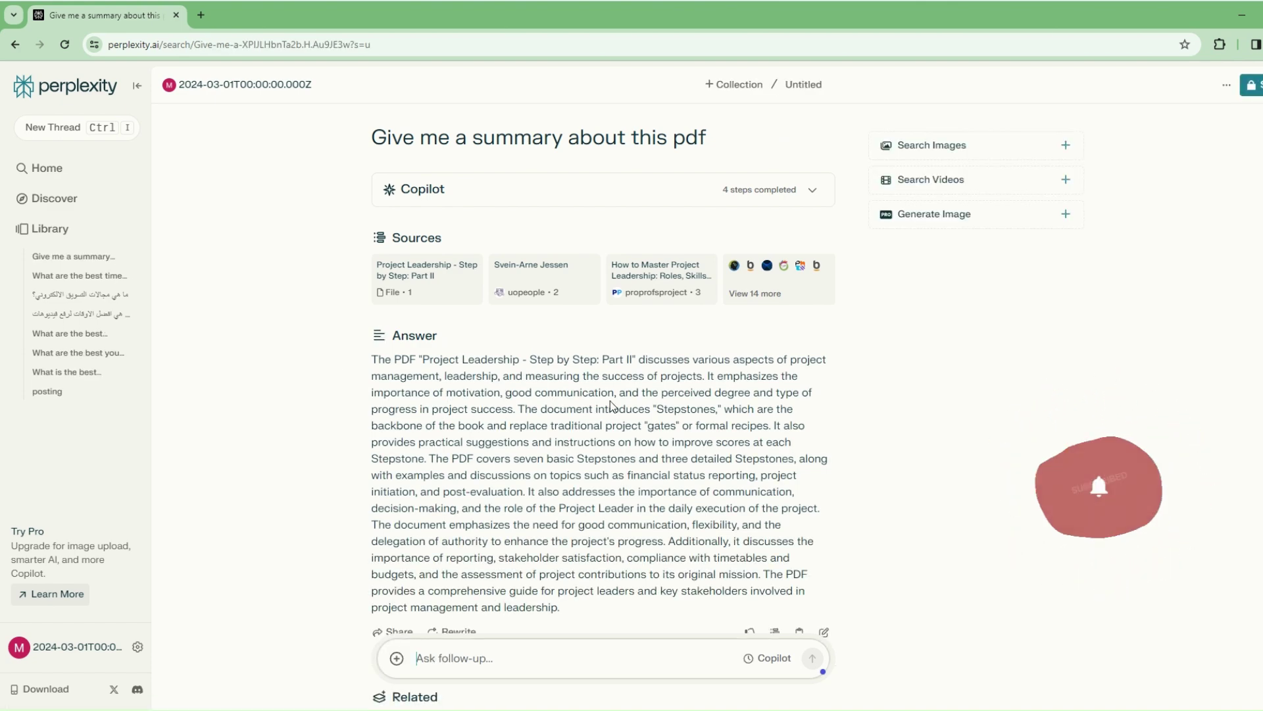
# Read through the PDF summary and its related questions, ending on a new empty thread.
pyautogui.scroll(-3, 612, 429)
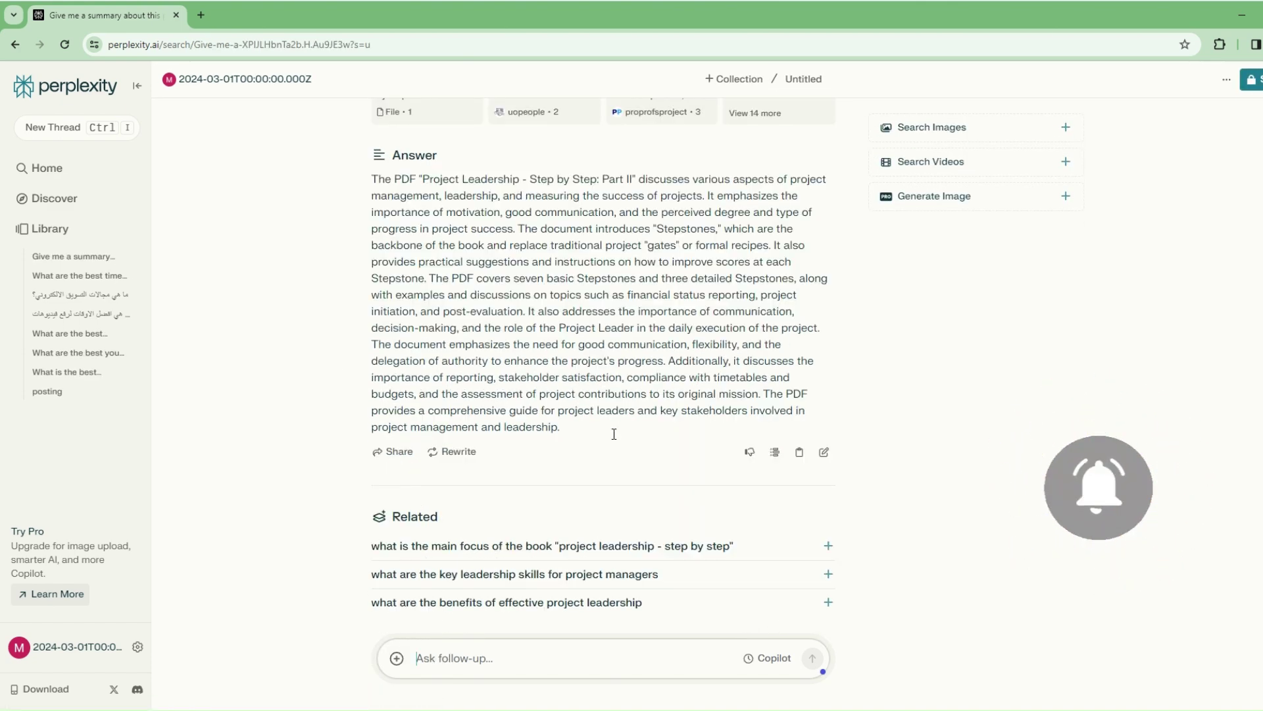
pyautogui.scroll(1, 593, 424)
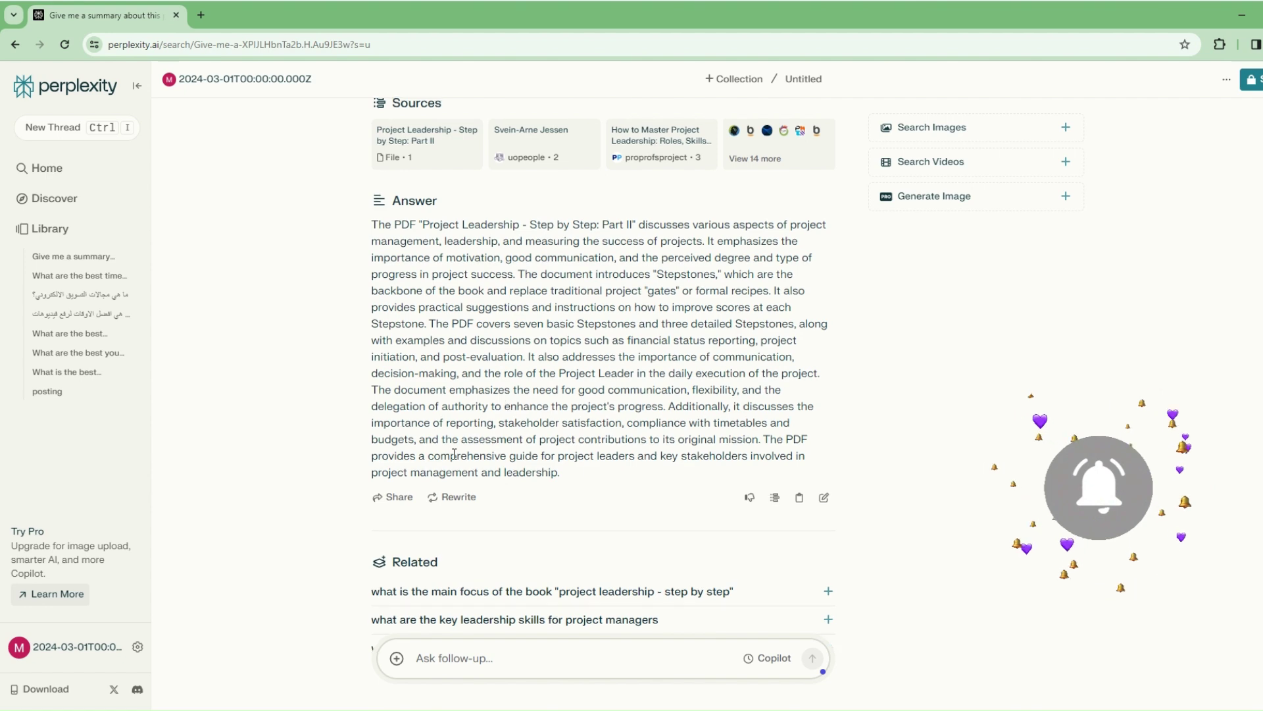
pyautogui.scroll(3, 509, 401)
pyautogui.hotkey('ctrl', 'i')
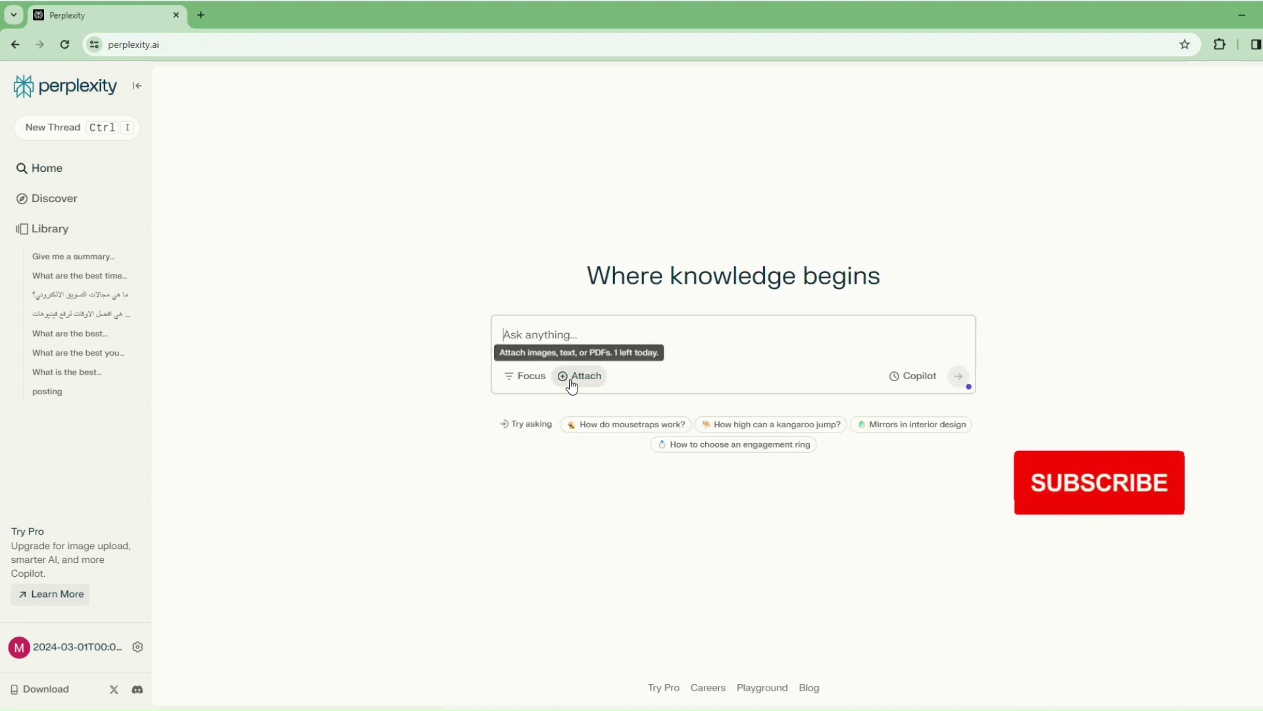